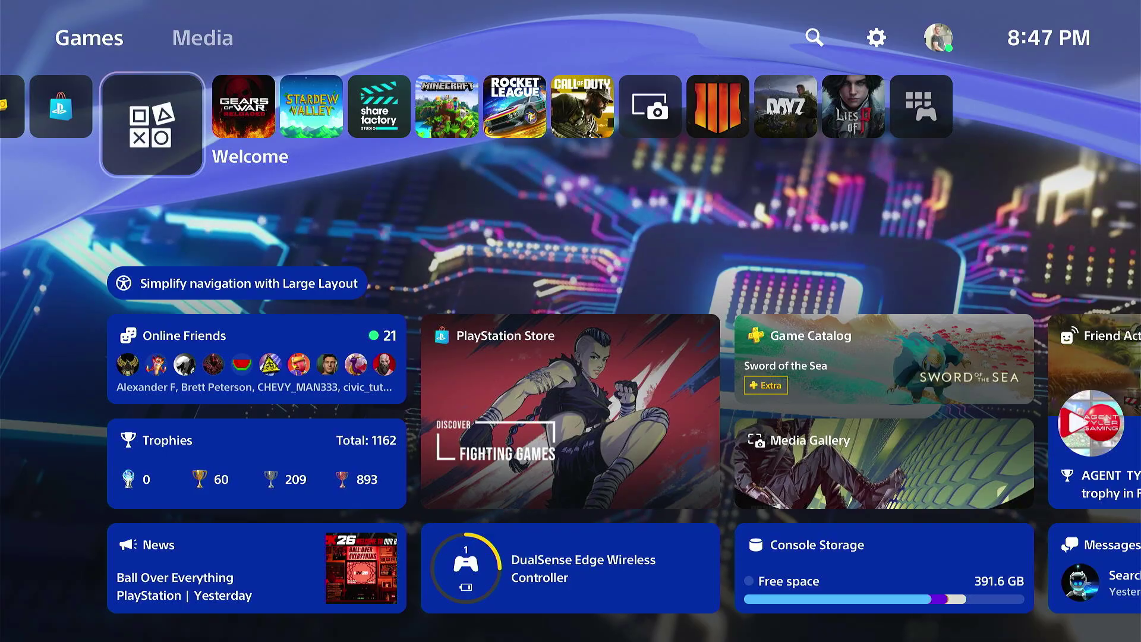
# Move from the home screen onto the Settings gear icon and open Settings.
pyautogui.press('Up')
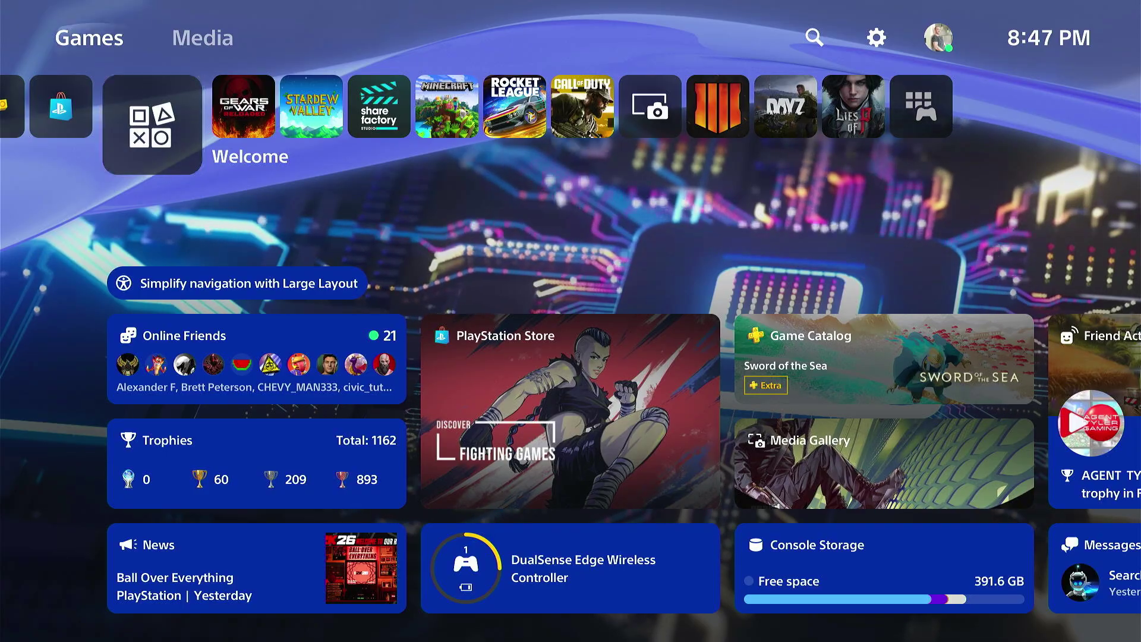
pyautogui.press('Right')
pyautogui.press('Right')
pyautogui.press('Right')
pyautogui.press('Right')
pyautogui.press('Left')
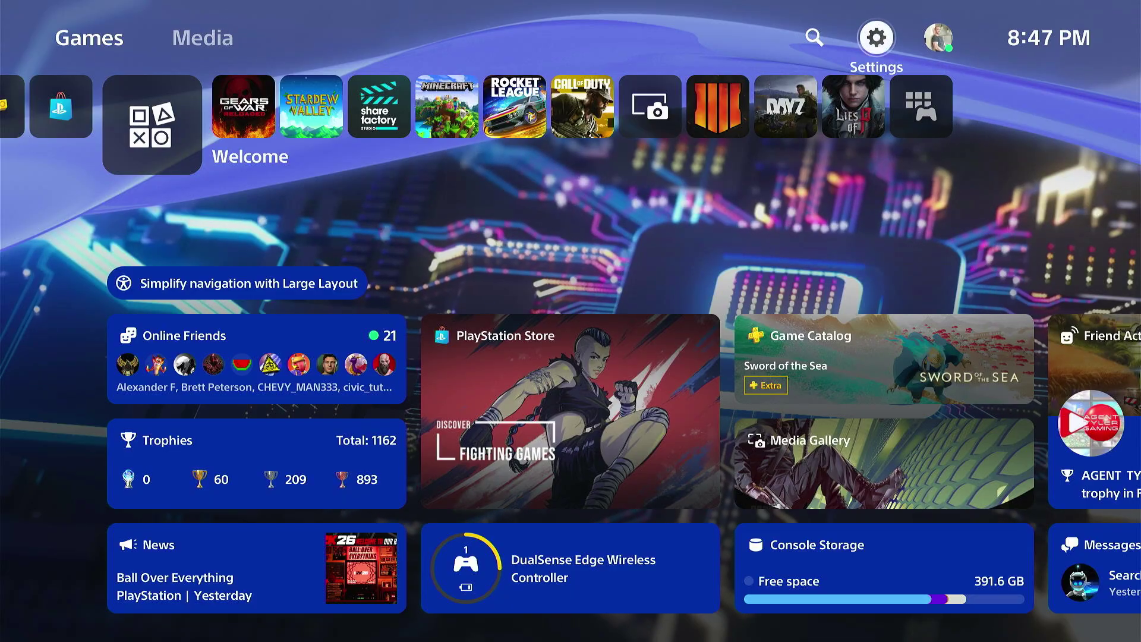
pyautogui.press('Return')
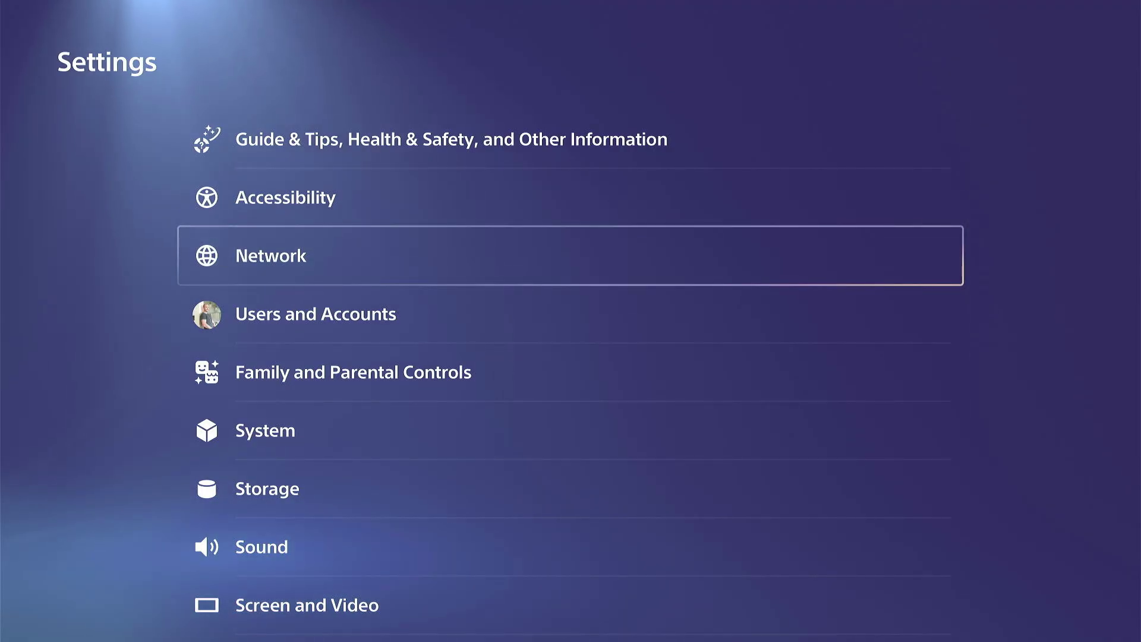
# Open Network settings and select View PlayStation Network Status to load the PSN status page.
pyautogui.press('Return')
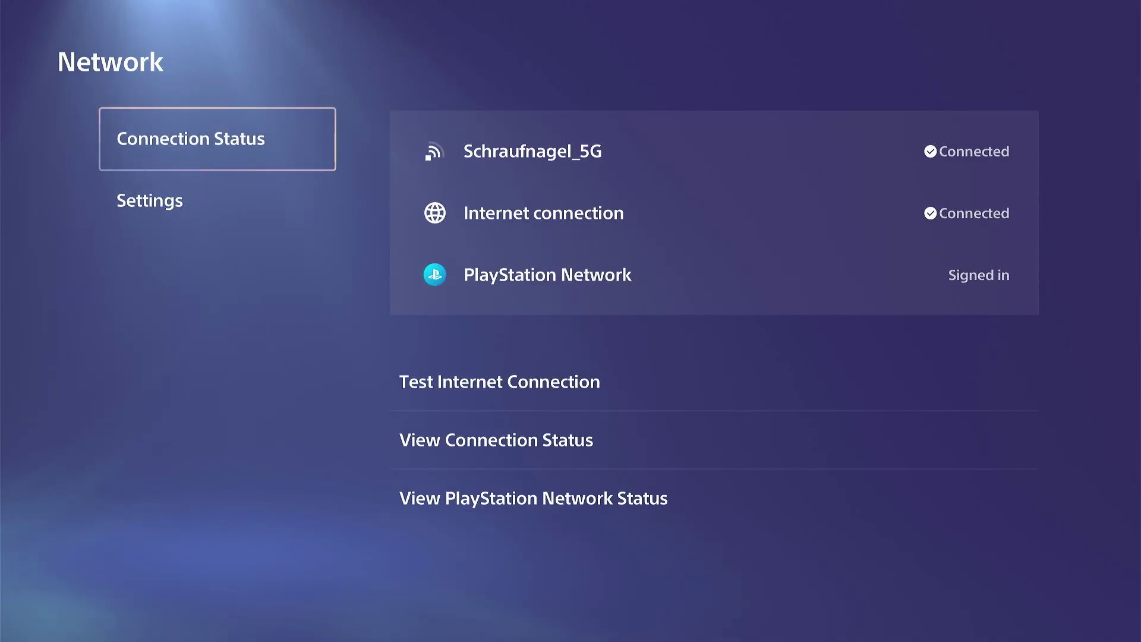
pyautogui.press('Right')
pyautogui.press('Down')
pyautogui.press('Down')
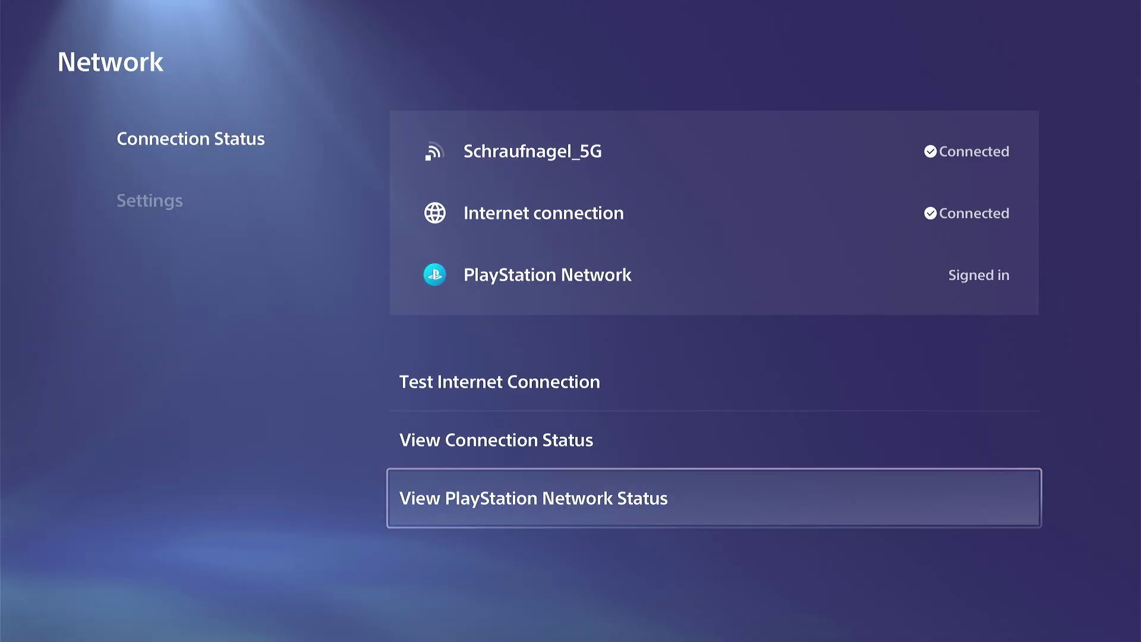
pyautogui.press('super+s')
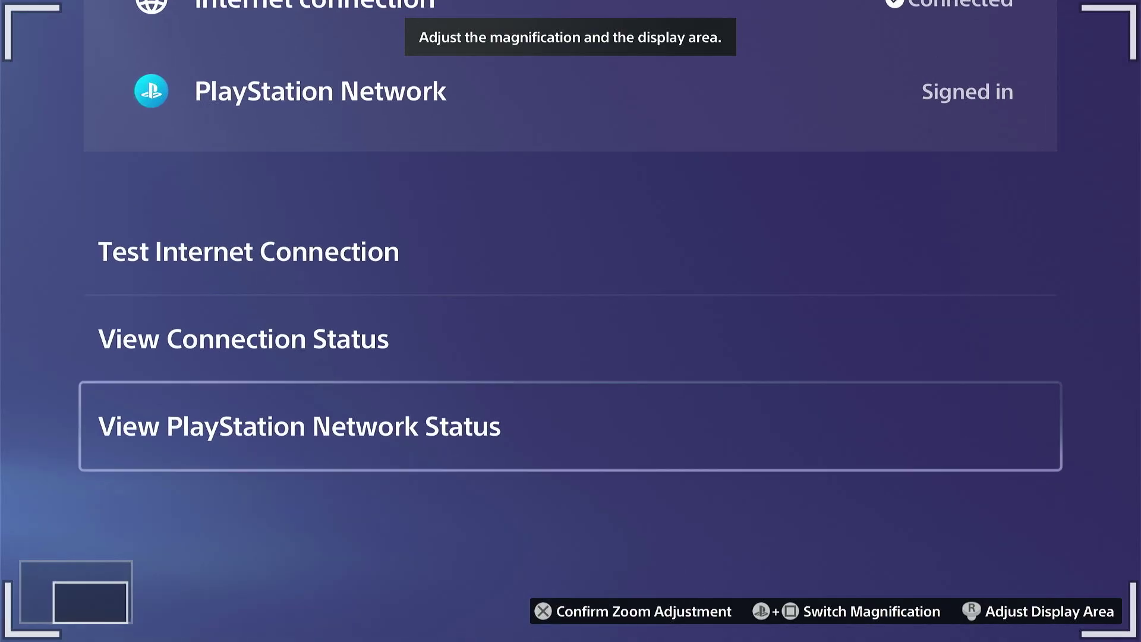
pyautogui.scroll(5, 570, 322)
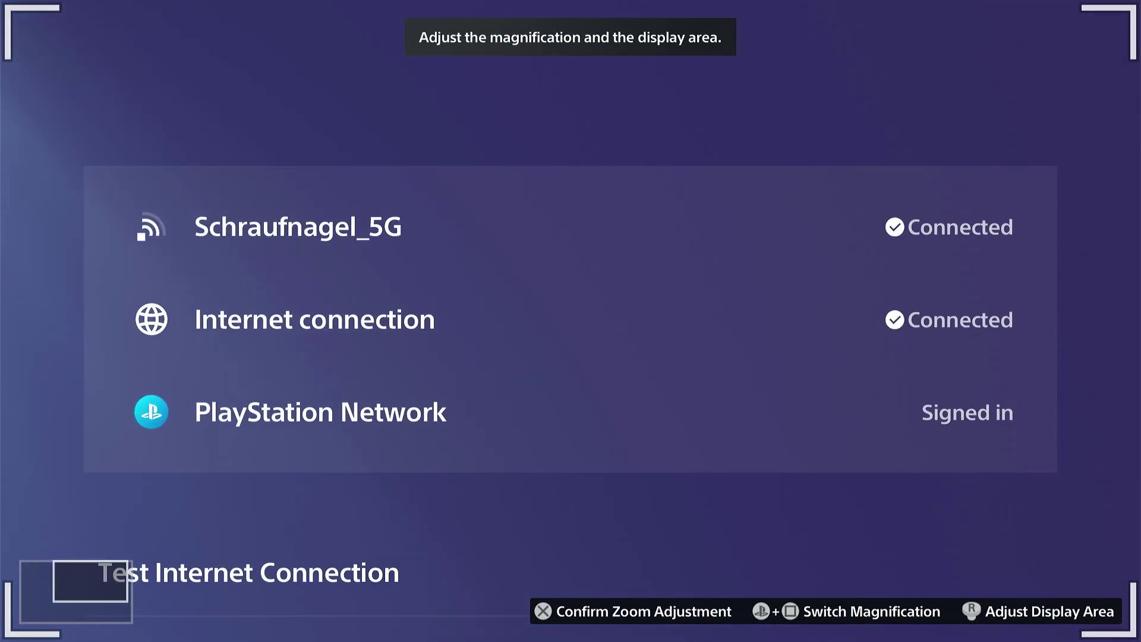
pyautogui.press('Return')
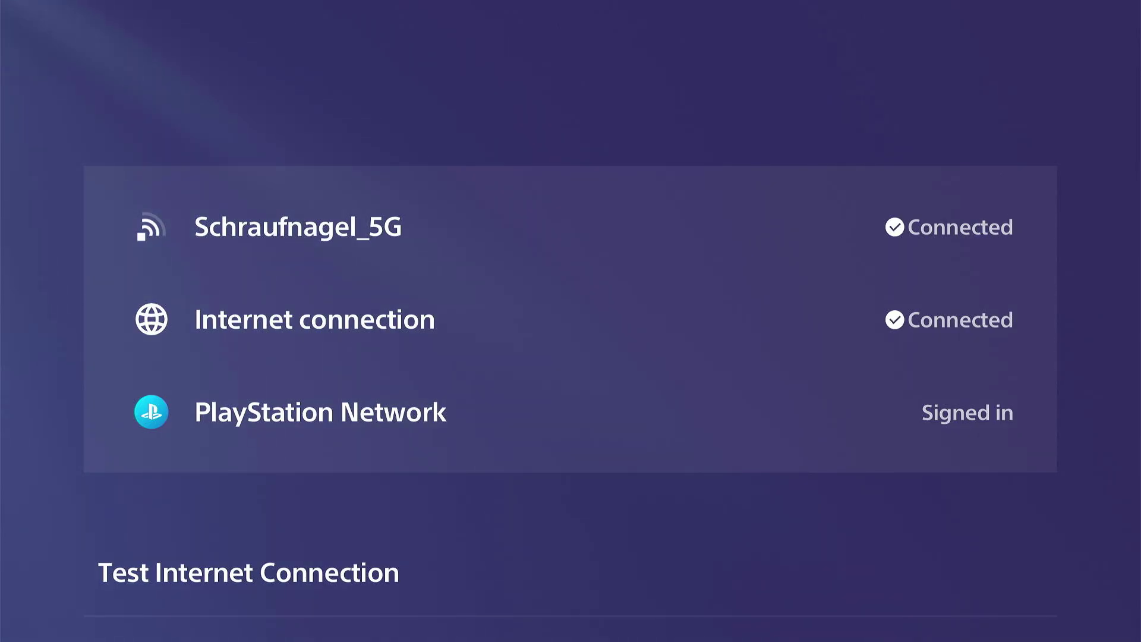
pyautogui.press('Escape')
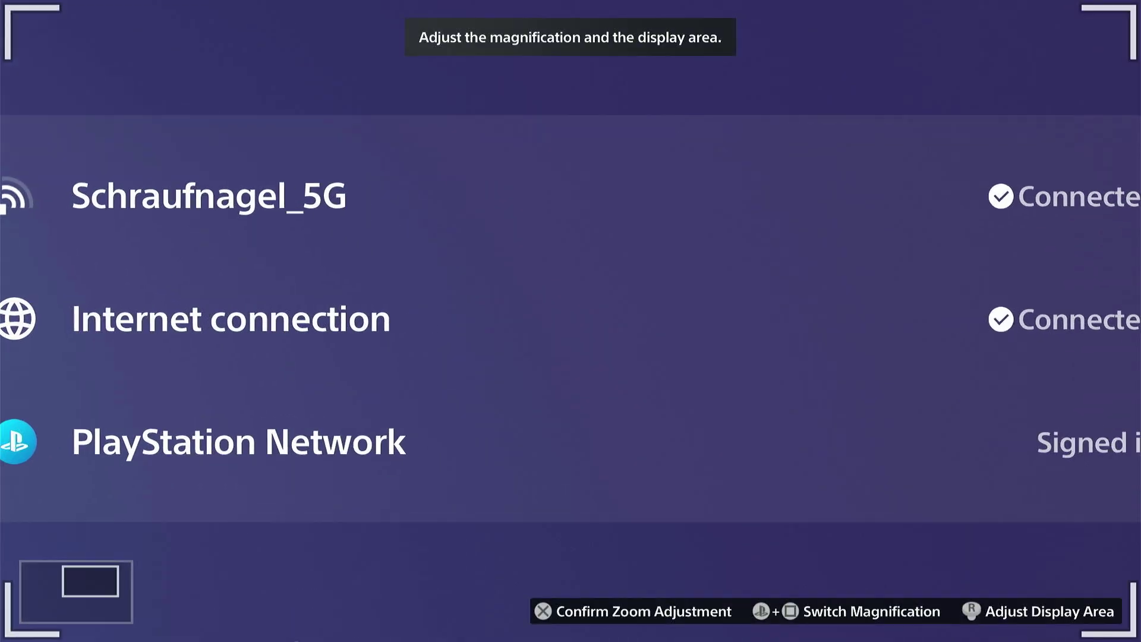
pyautogui.press('Return')
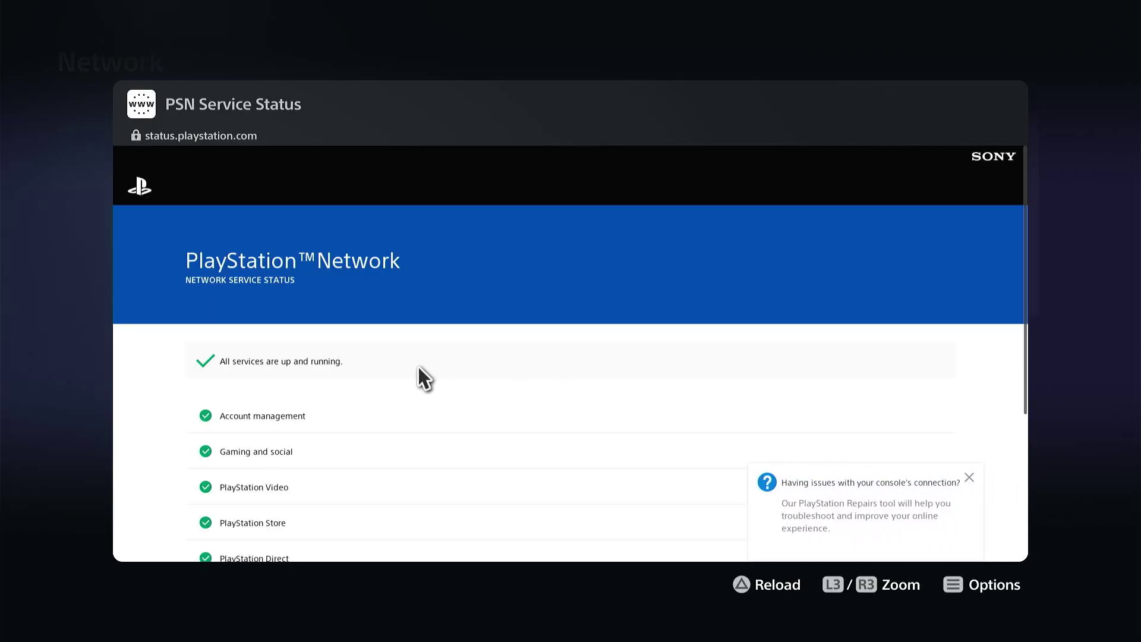
# Magnify and scroll the PSN service list to confirm everything is up, then close the page.
pyautogui.scroll(-4, 249, 411)
pyautogui.scroll(2, 173, 377)
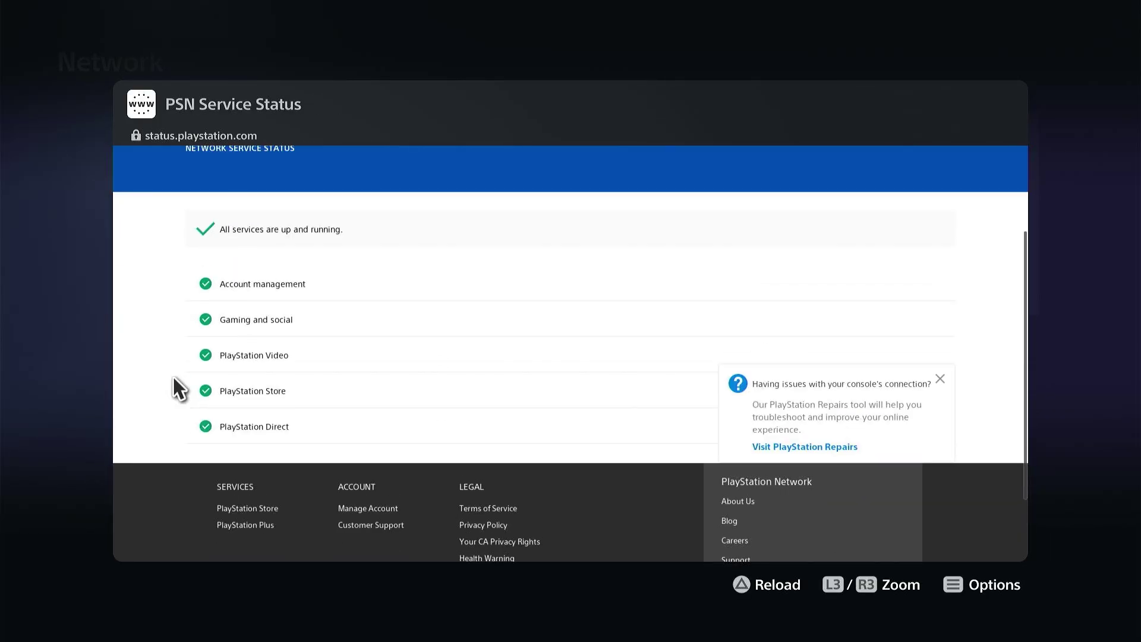
pyautogui.press('ps+square')
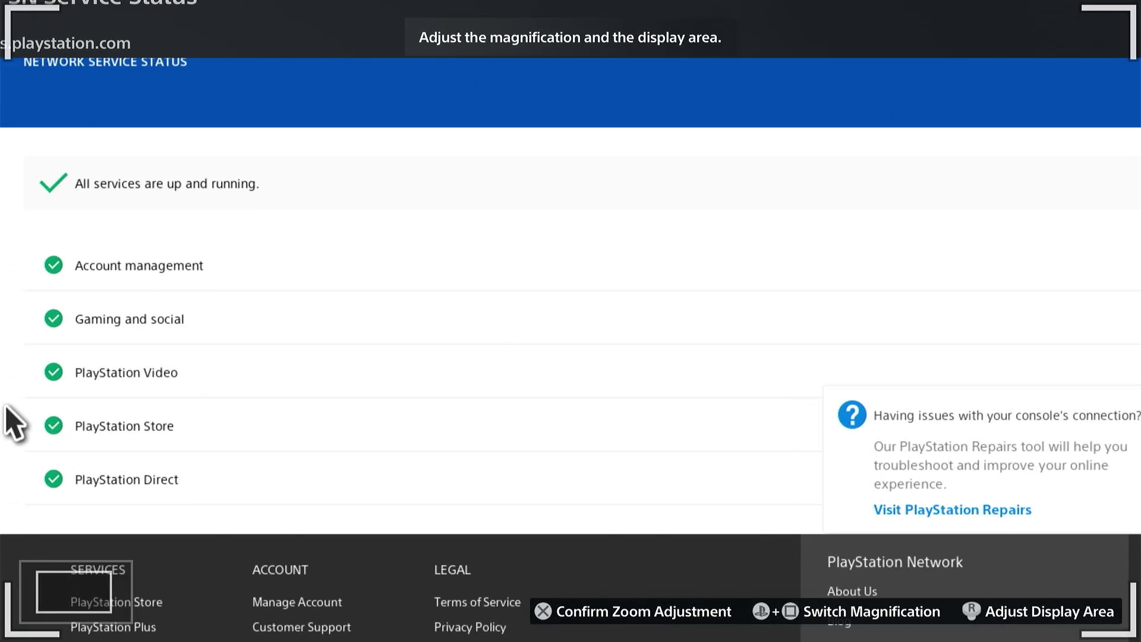
pyautogui.hscroll(-5, 571, 321)
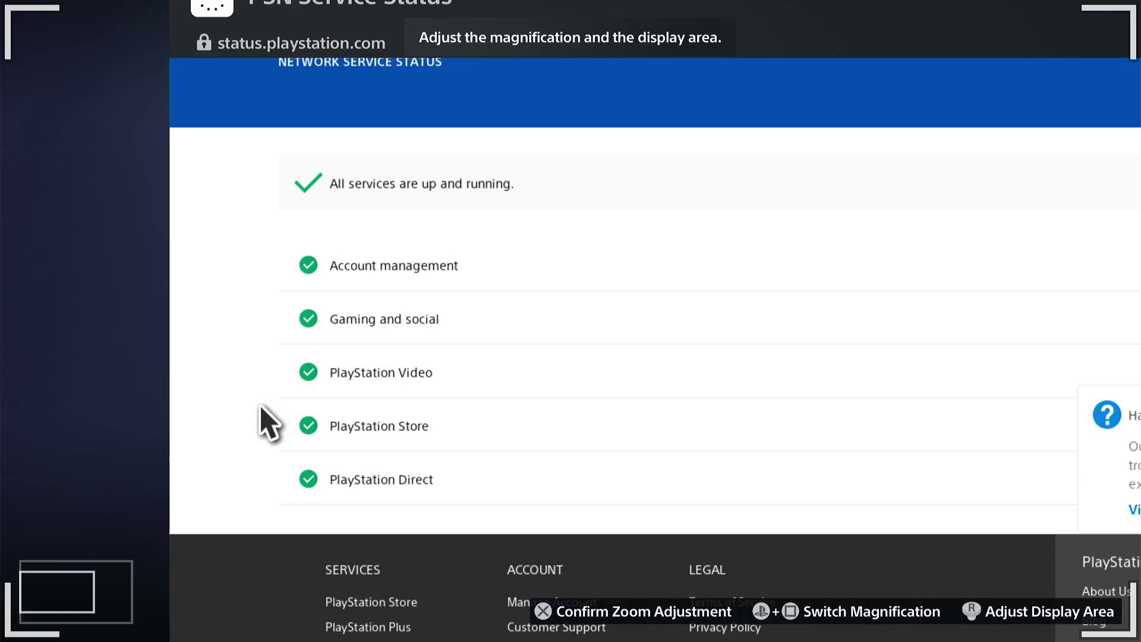
pyautogui.scroll(3, 571, 321)
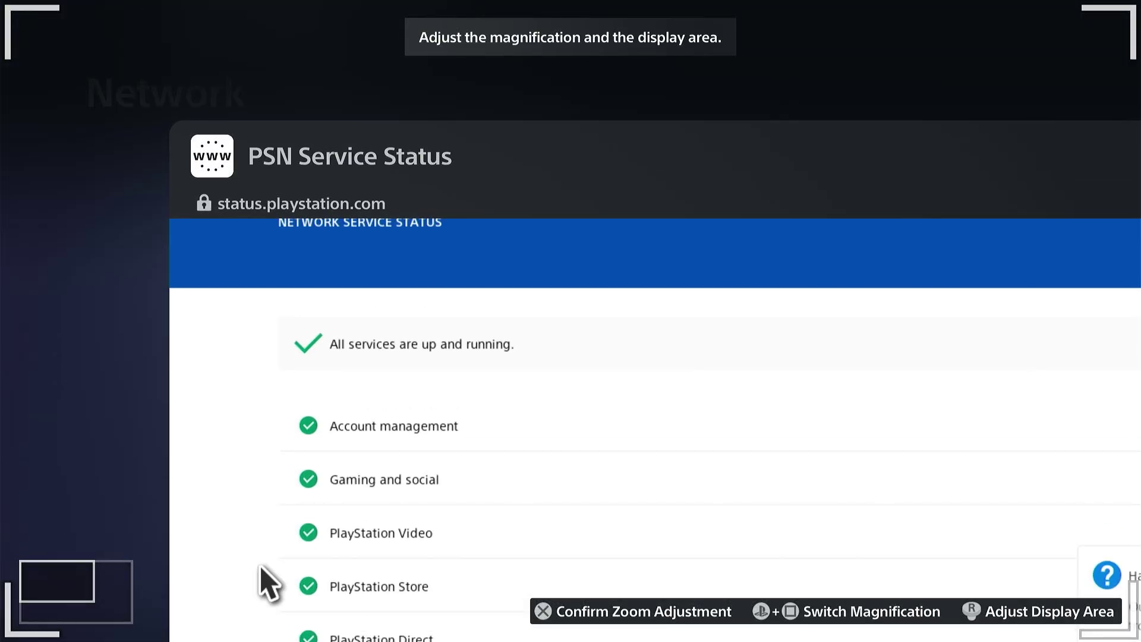
pyautogui.scroll(-3, 570, 322)
pyautogui.hscroll(5, 570, 321)
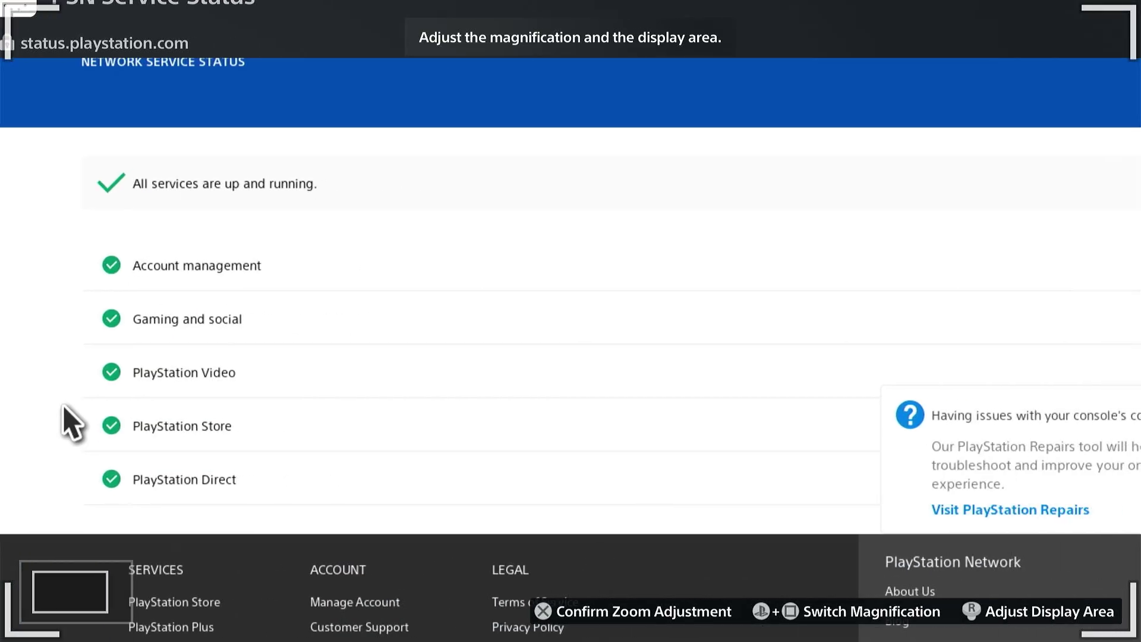
pyautogui.hscroll(-3, 570, 321)
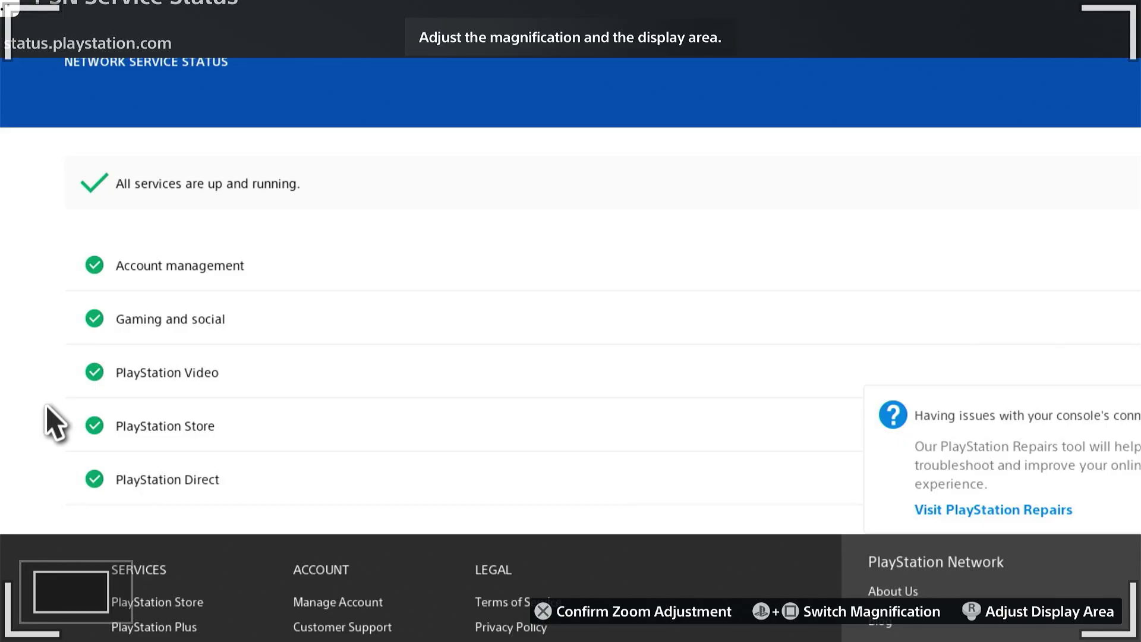
pyautogui.press('Return')
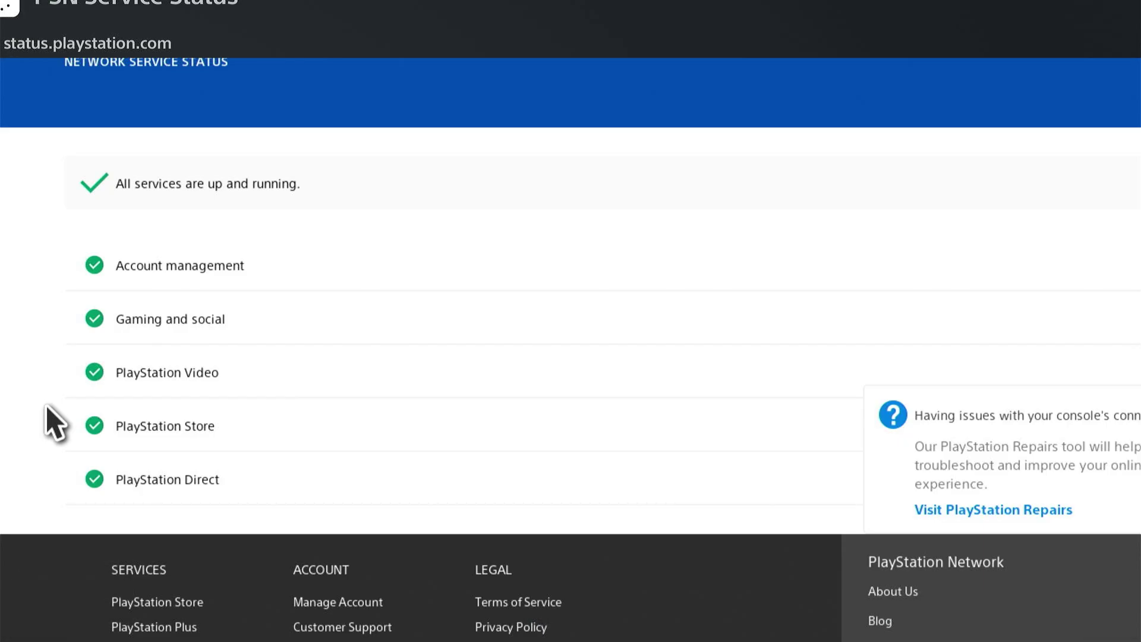
pyautogui.press('Escape')
pyautogui.press('Escape')
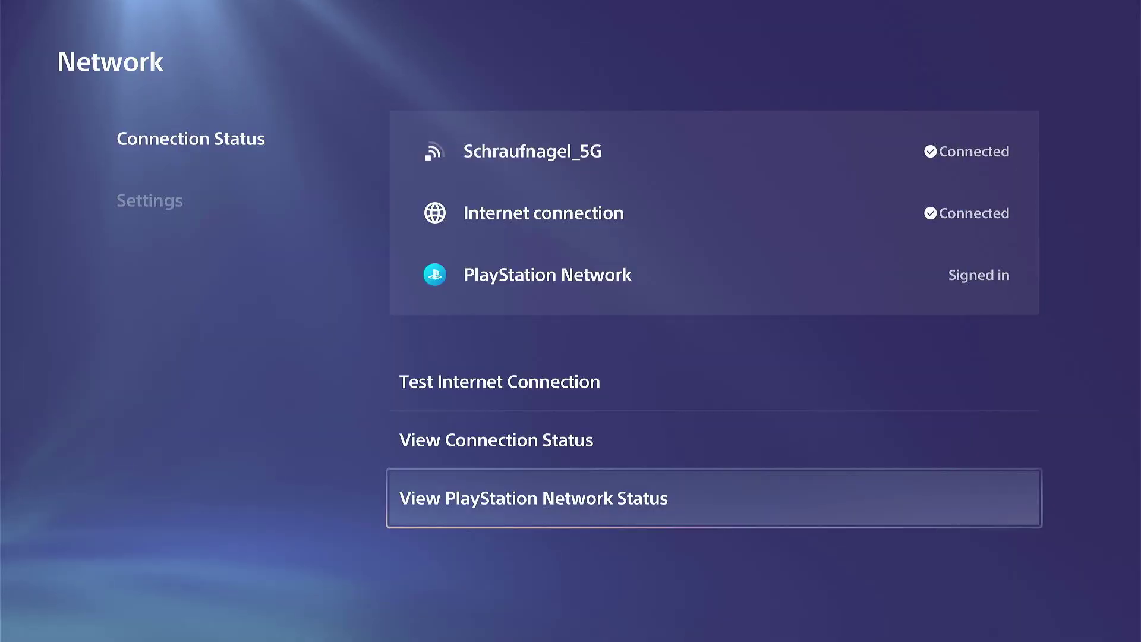
# Go to the Network page's Settings section and select Set Up Internet Connection.
pyautogui.press('Up')
pyautogui.press('Up')
pyautogui.press('Left')
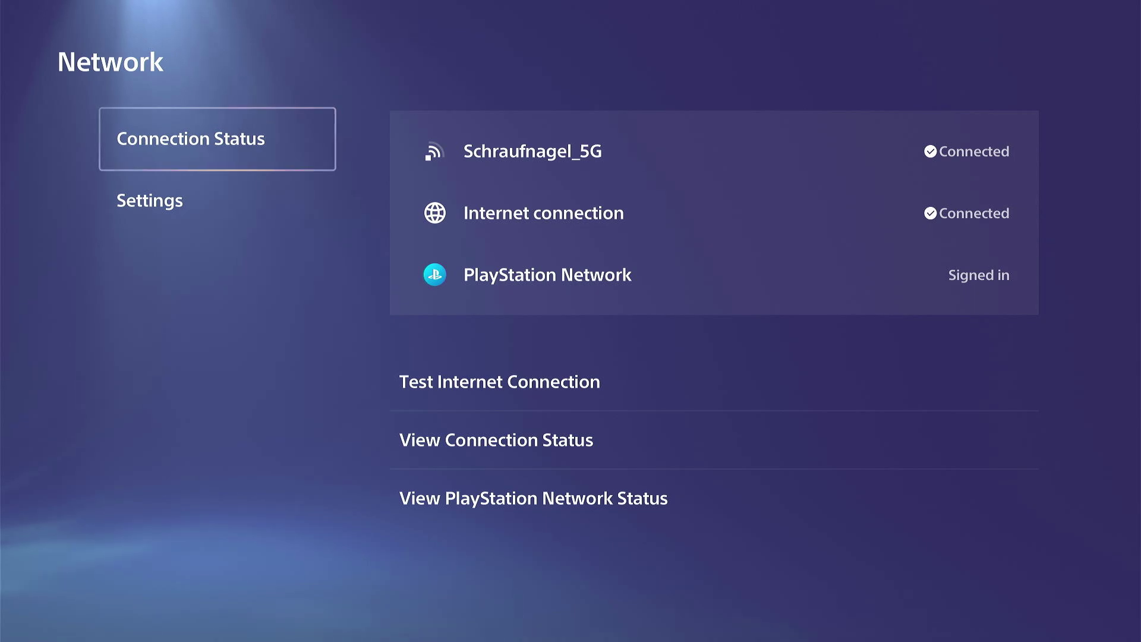
pyautogui.press('Down')
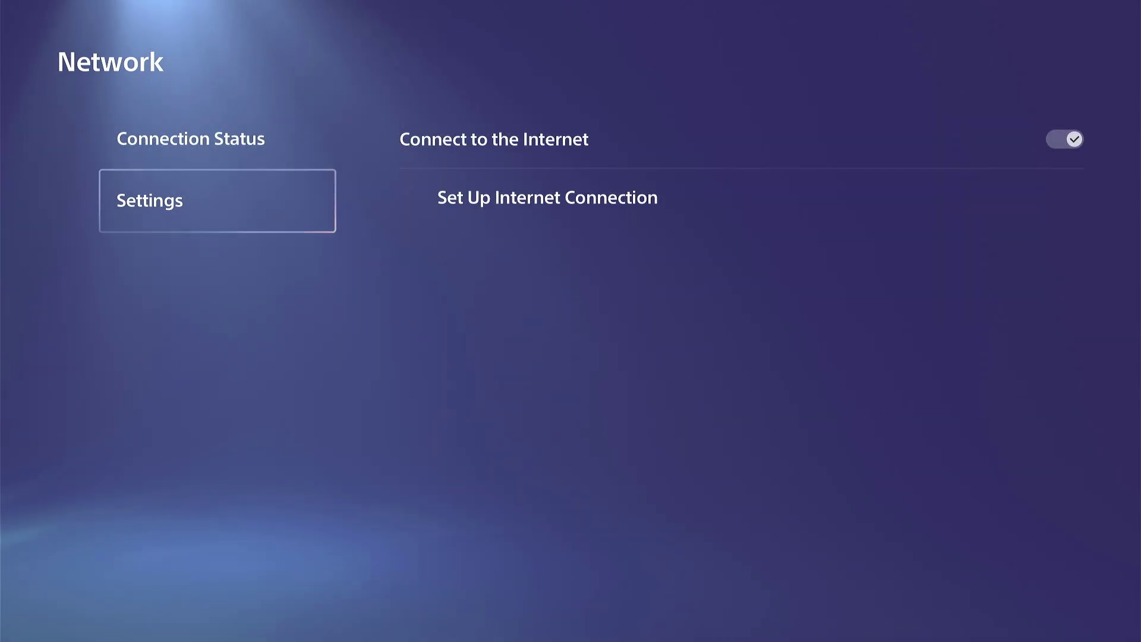
pyautogui.press('Right')
pyautogui.press('Down')
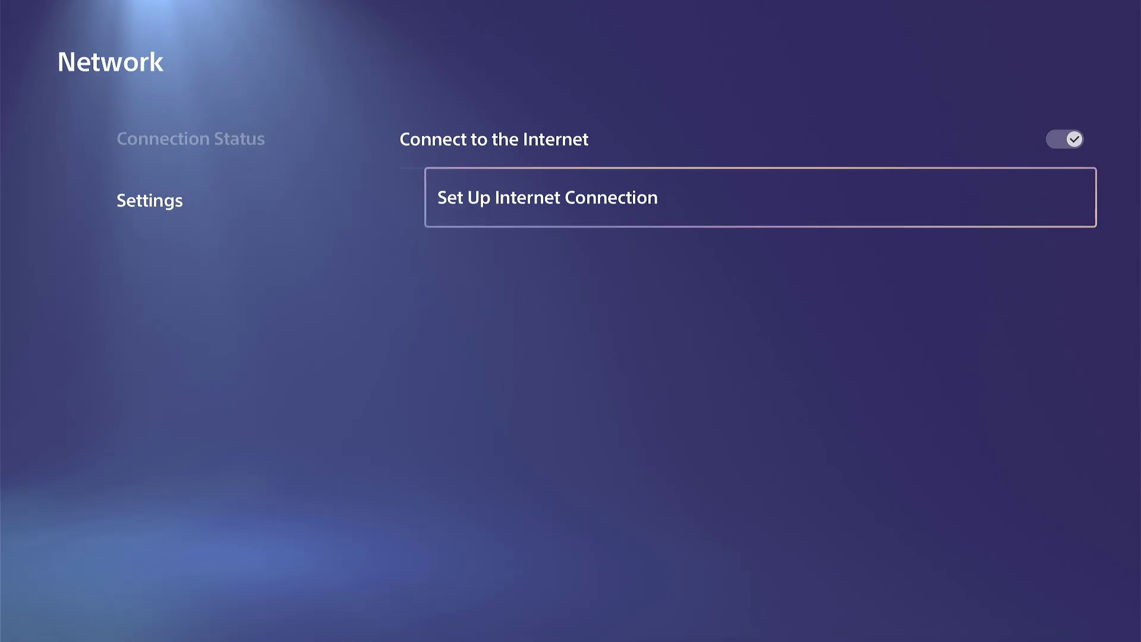
pyautogui.press('Return')
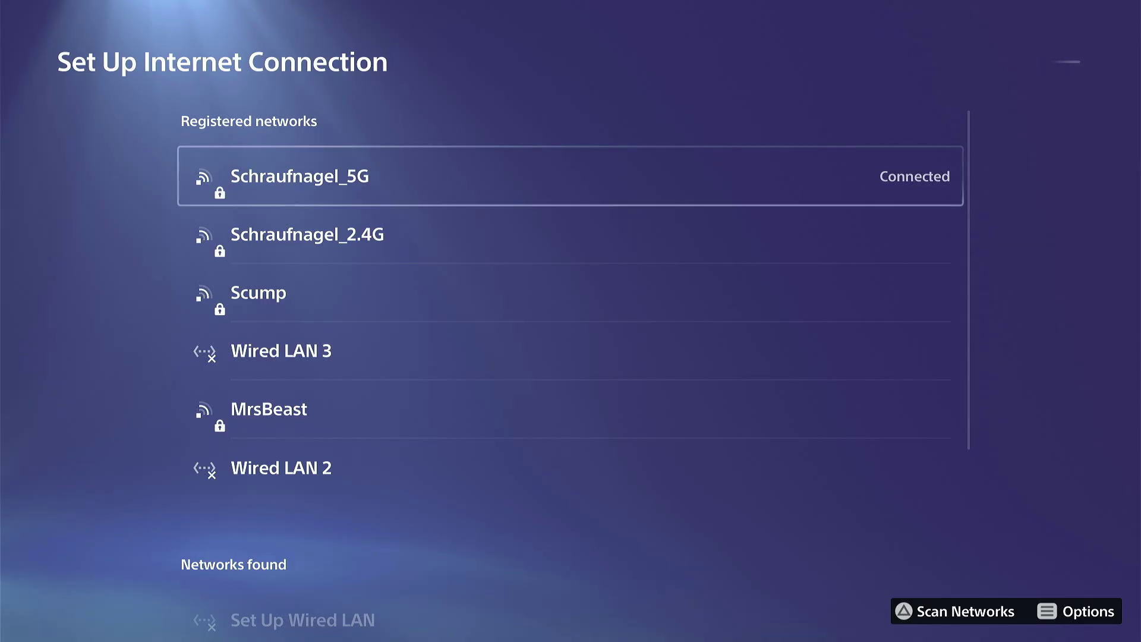
# Inspect the connected 5G network's Options menu under magnification, then close it unchanged.
pyautogui.press('Menu')
pyautogui.press('Down')
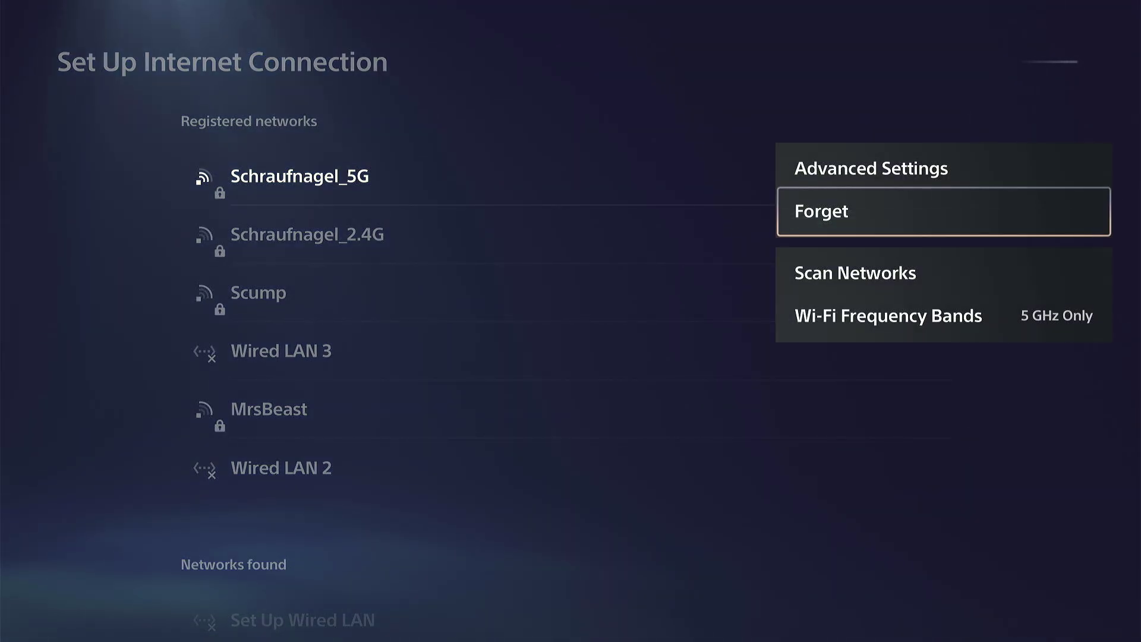
pyautogui.press('super+s')
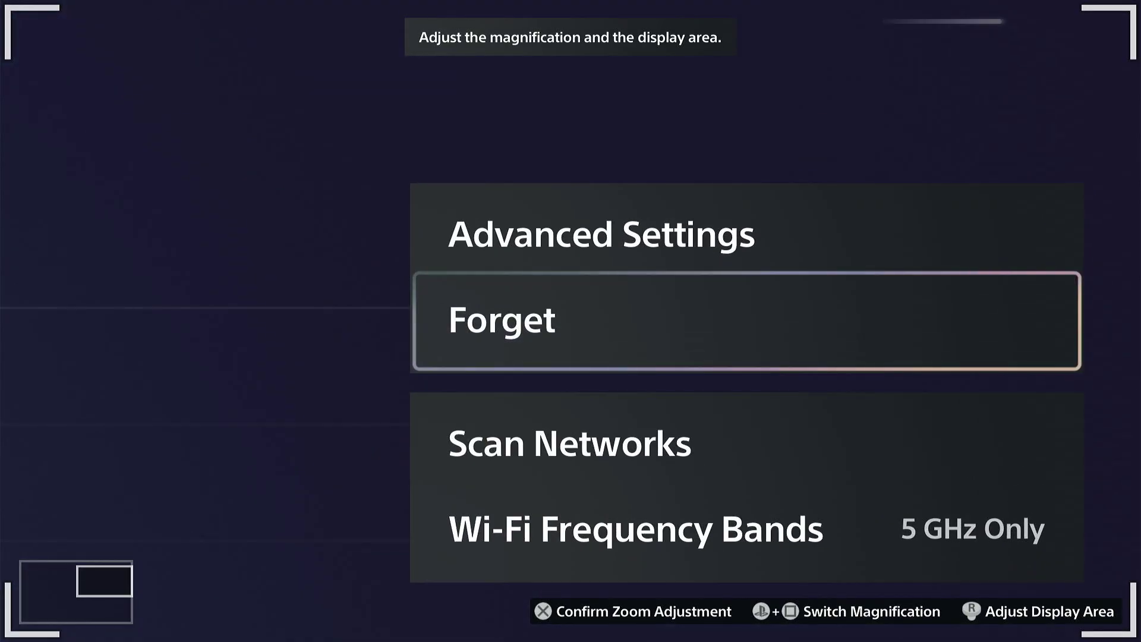
pyautogui.press('super+s')
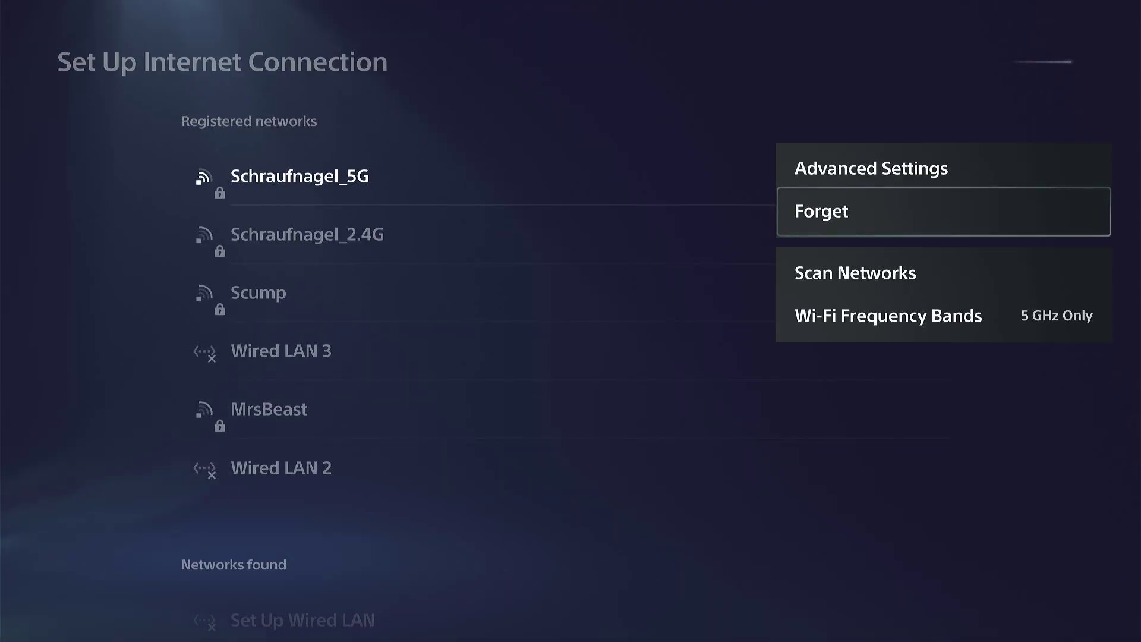
pyautogui.press('Down')
pyautogui.press('Down')
pyautogui.press('Escape')
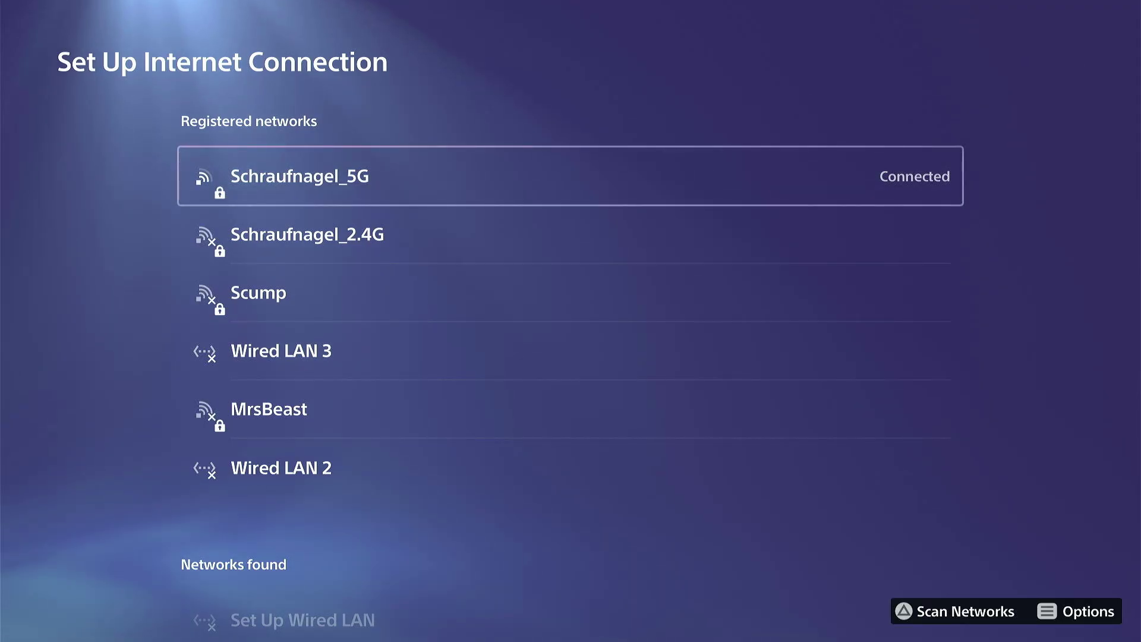
# Reopen the 5G network's Options and bring up the Wi-Fi Frequency Bands choices.
pyautogui.press('Menu')
pyautogui.press('Down')
pyautogui.press('Down')
pyautogui.press('Down')
pyautogui.press('Return')
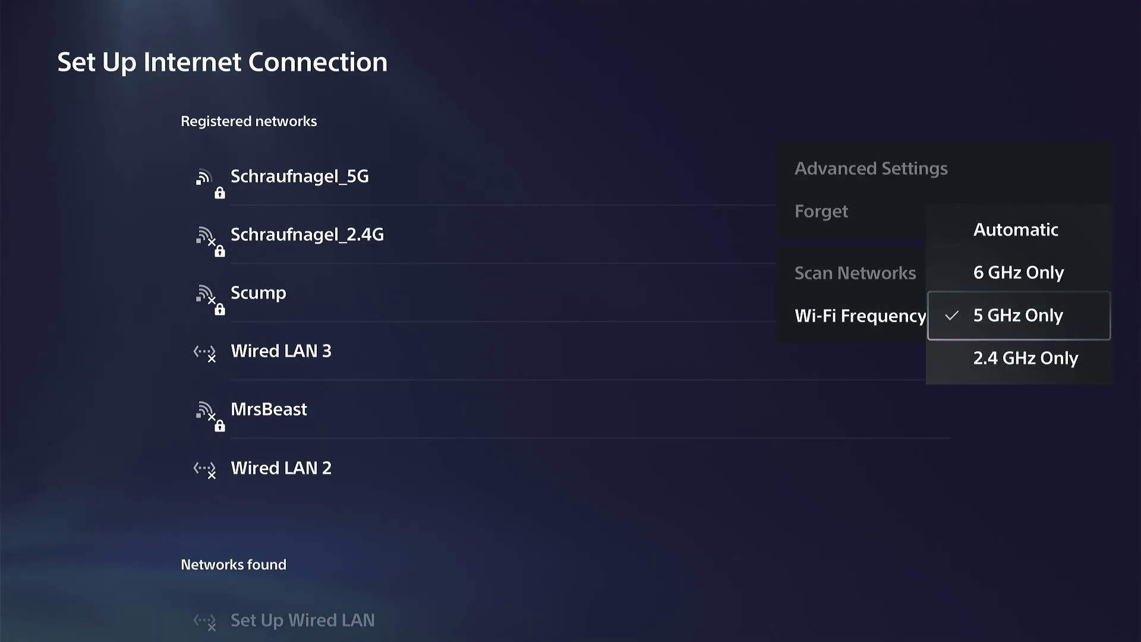
# Confirm 5 GHz Only stays selected in the magnified band list, then close the menus unchanged.
pyautogui.press('super+square')
pyautogui.press('super+square')
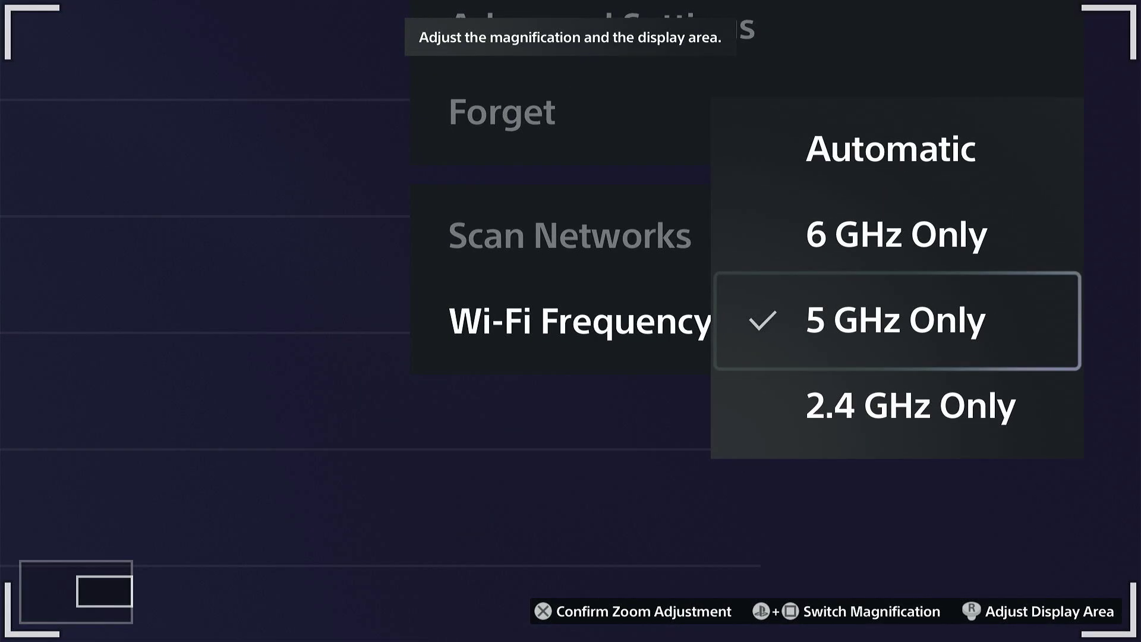
pyautogui.scroll(-3, 570, 321)
pyautogui.scroll(3, 570, 321)
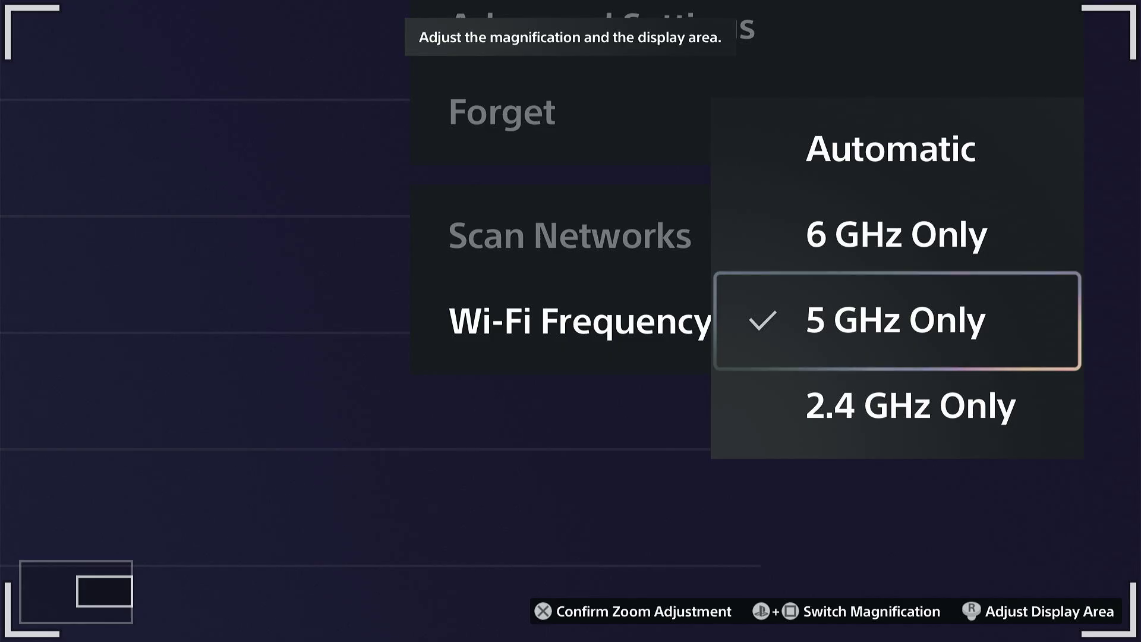
pyautogui.press('Return')
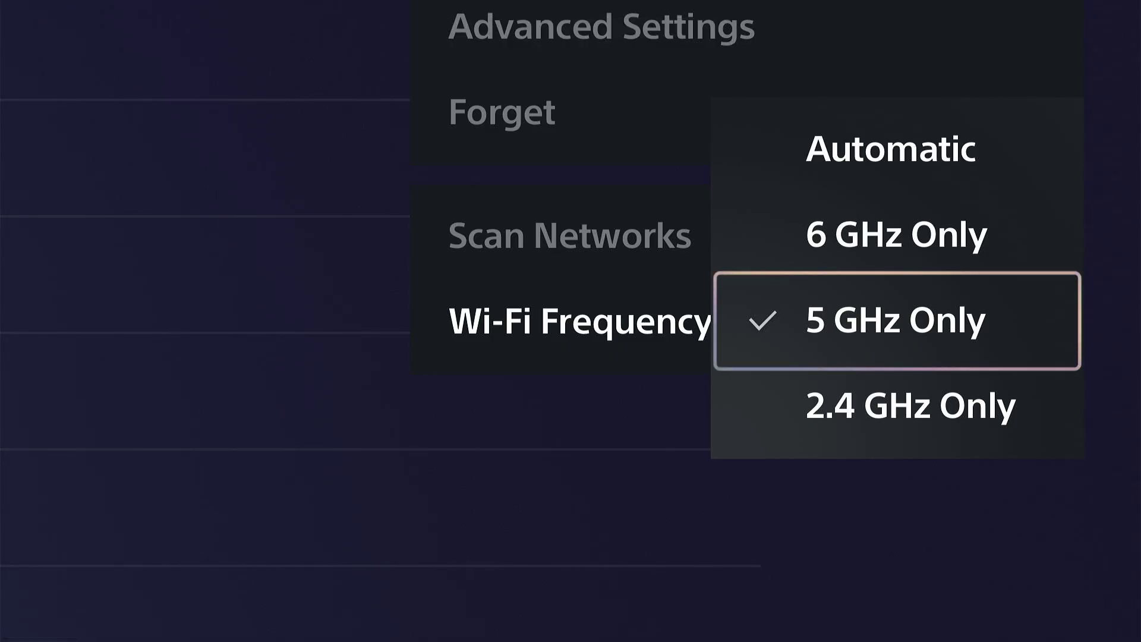
pyautogui.press('super+s')
pyautogui.press('super+s')
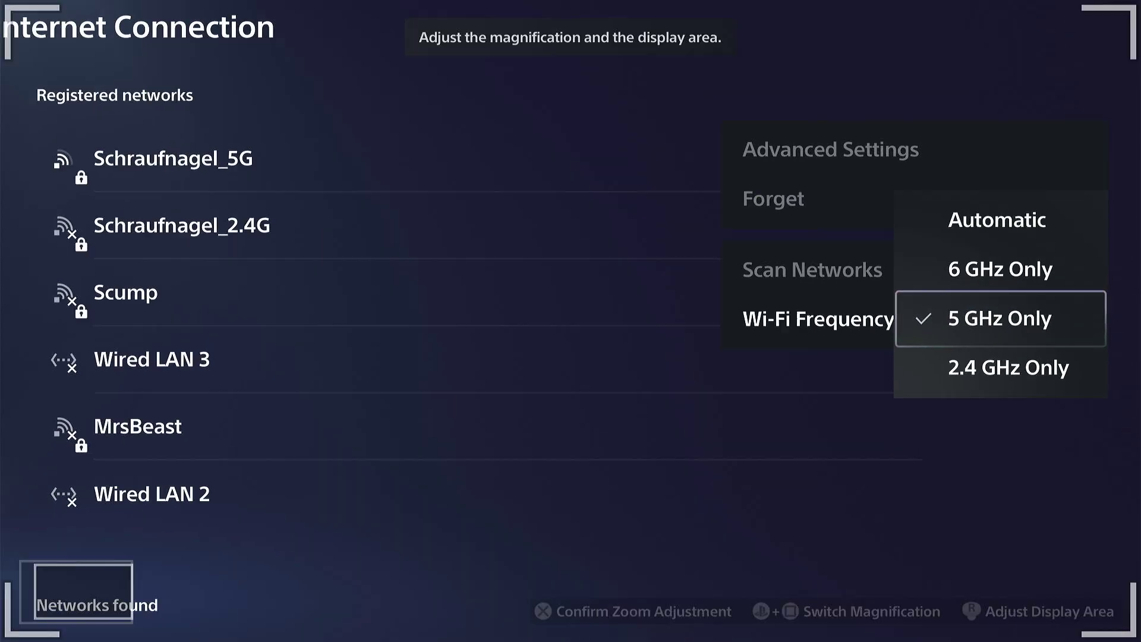
pyautogui.press('super+s')
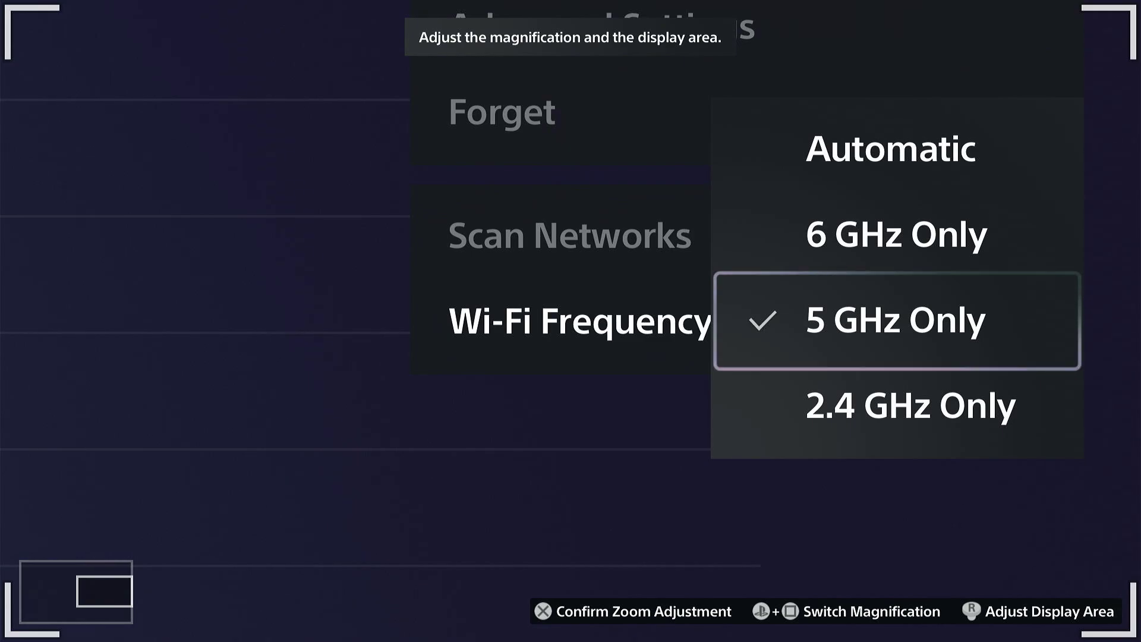
pyautogui.press('super+s')
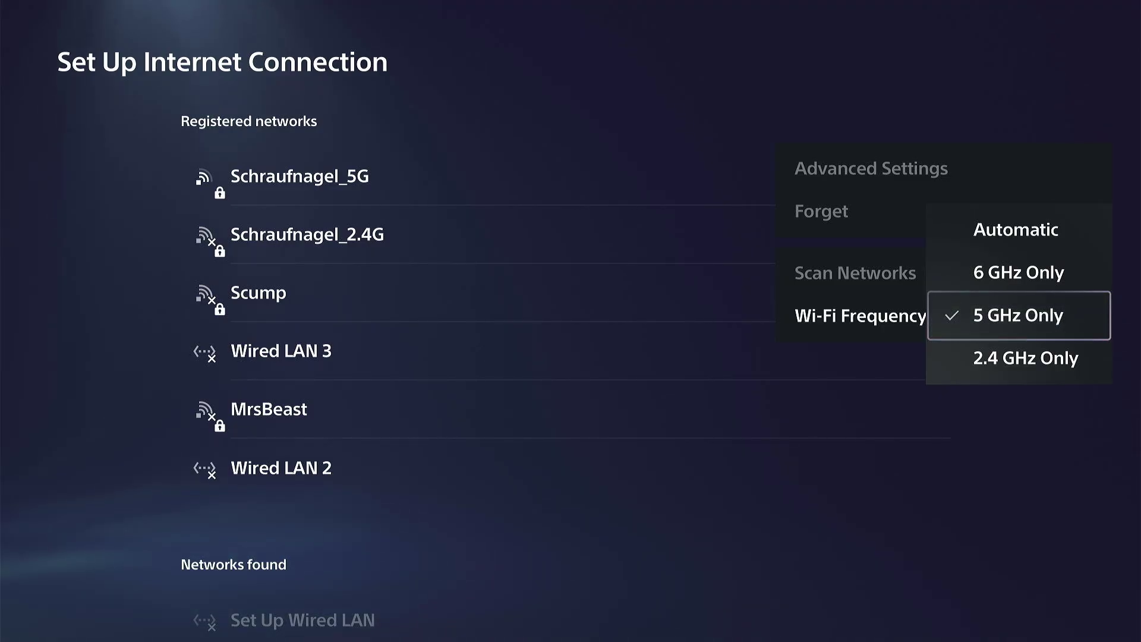
pyautogui.press('Escape')
pyautogui.press('Escape')
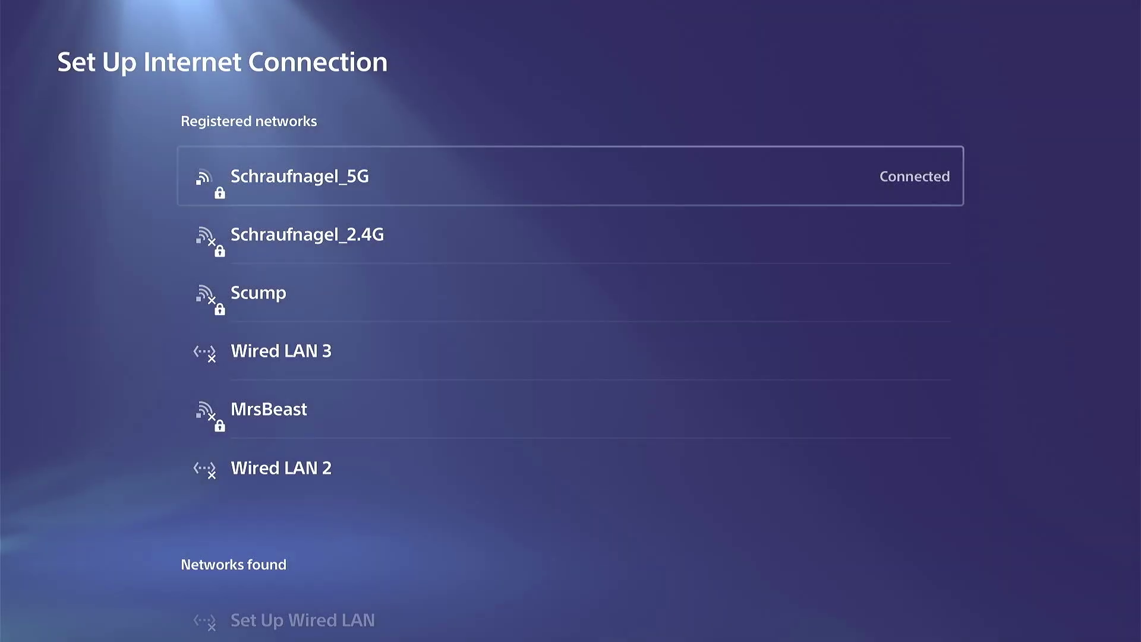
# Open the 5 GHz network's Advanced Settings and switch DNS Settings to Manual.
pyautogui.press('Down')
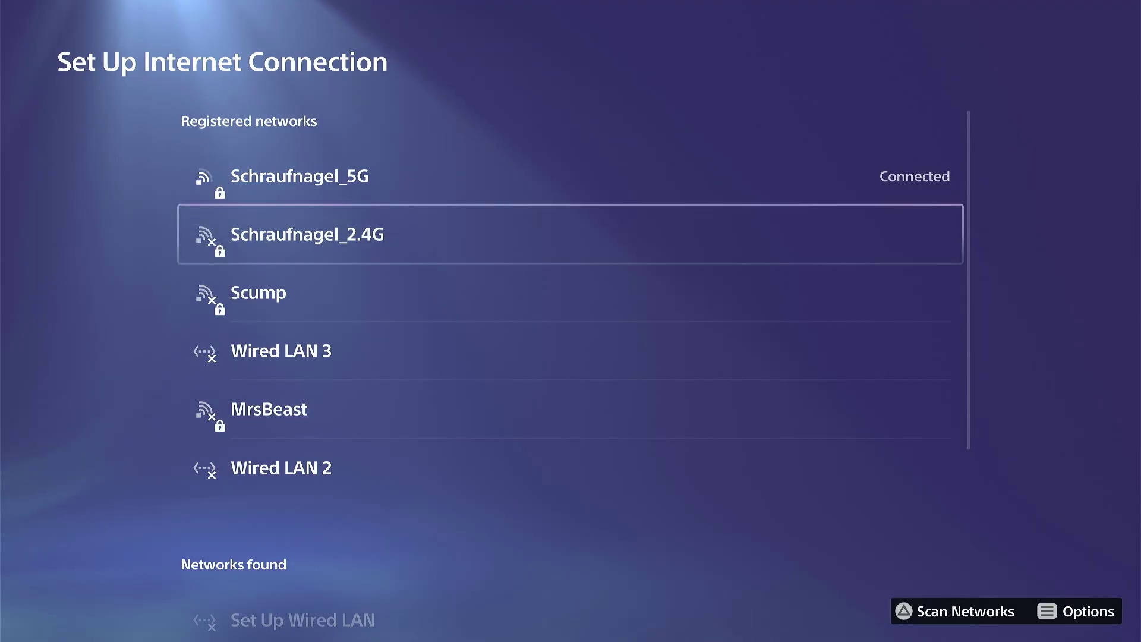
pyautogui.press('Up')
pyautogui.press('Menu')
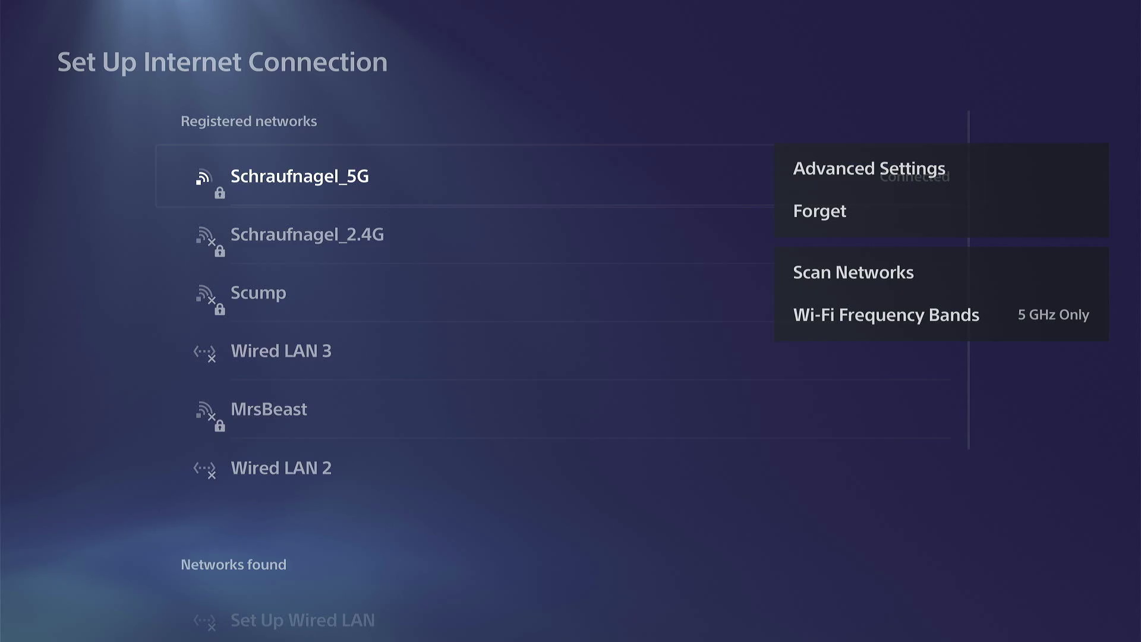
pyautogui.press('Return')
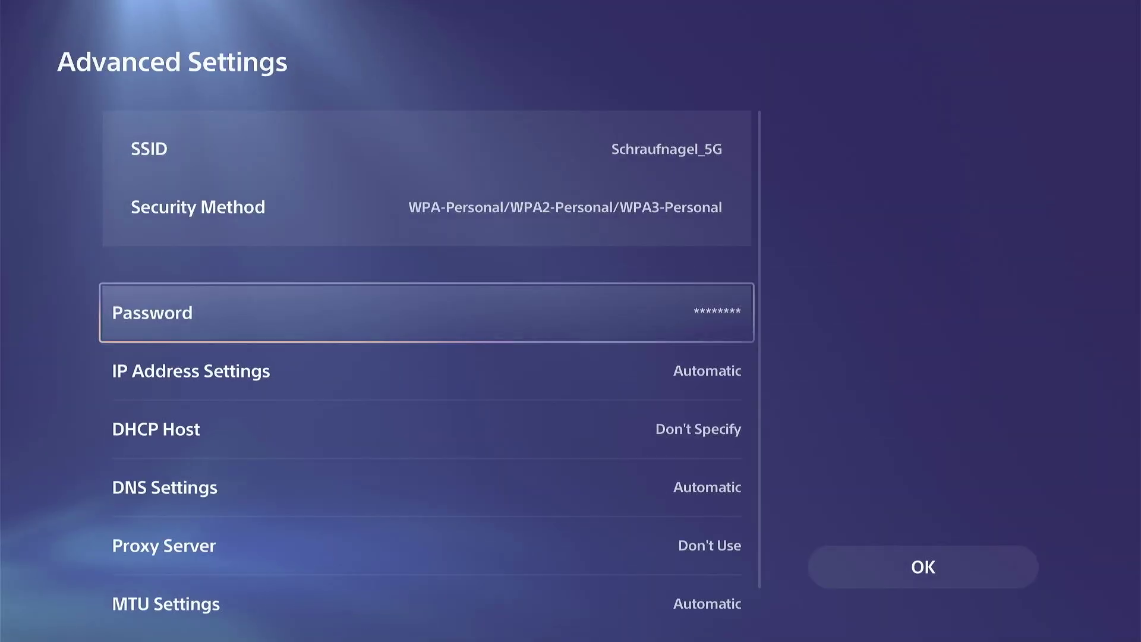
pyautogui.press('Down')
pyautogui.press('Down')
pyautogui.press('Down')
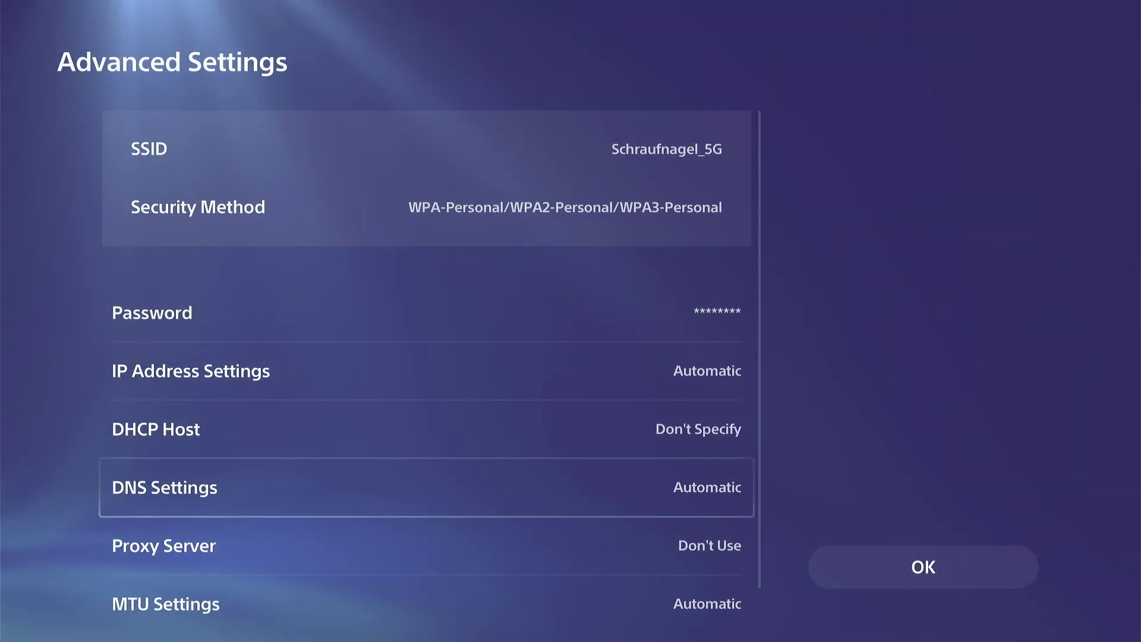
pyautogui.press('Return')
pyautogui.press('Down')
pyautogui.press('Return')
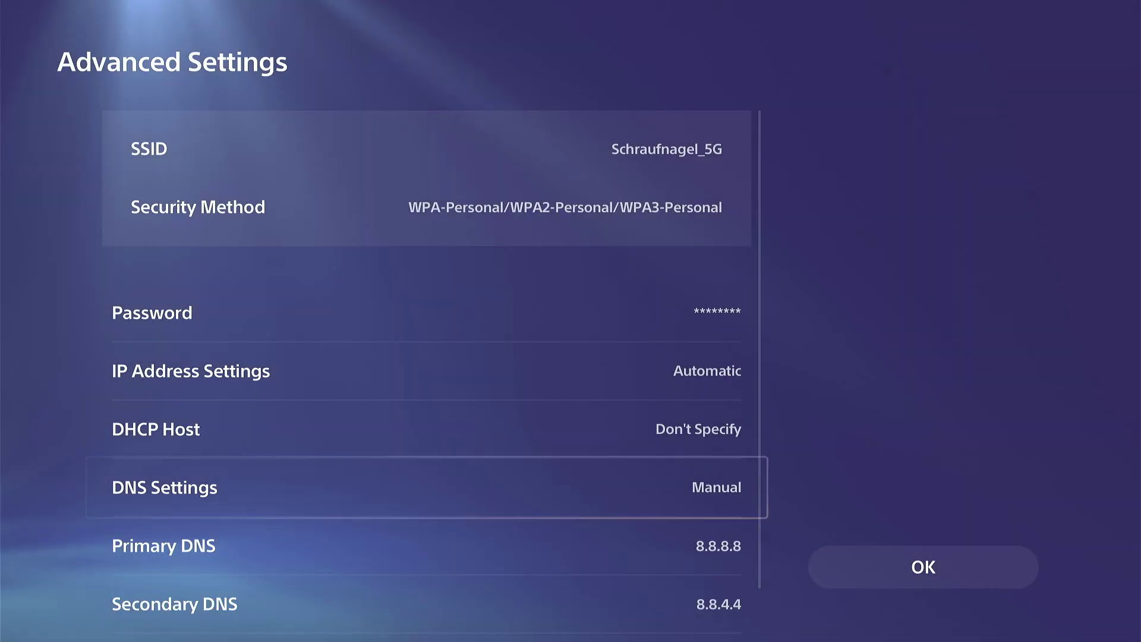
pyautogui.press('Down')
pyautogui.press('Down')
# Enter Primary DNS 8.8.8.8 and Secondary DNS 8.8.4.4, then save and reconnect.
pyautogui.press('Up')
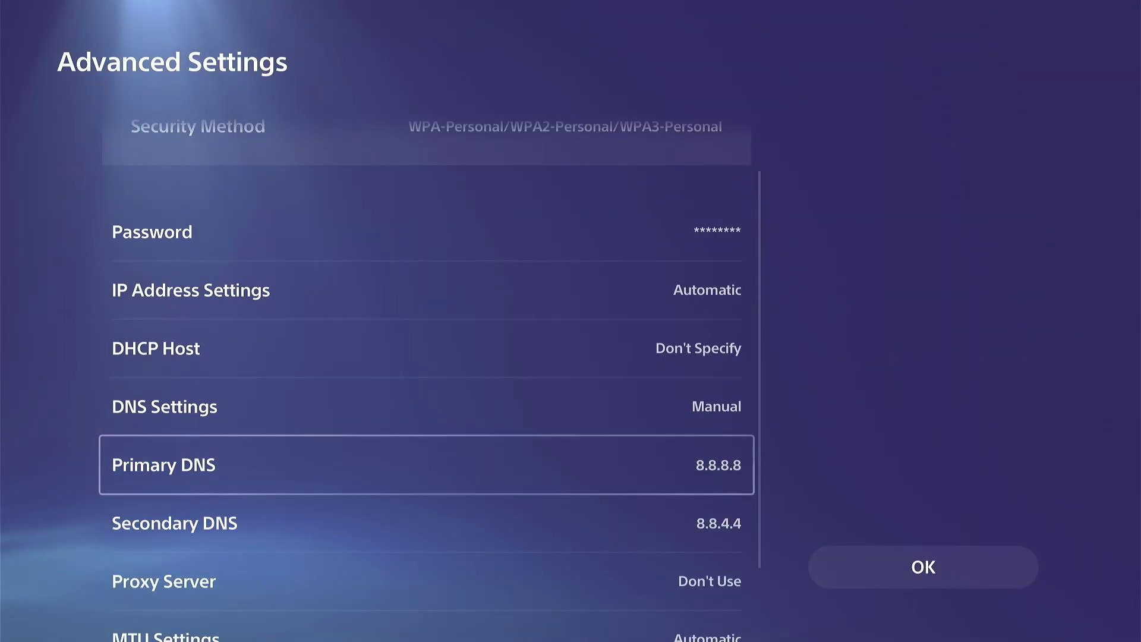
pyautogui.press('Return')
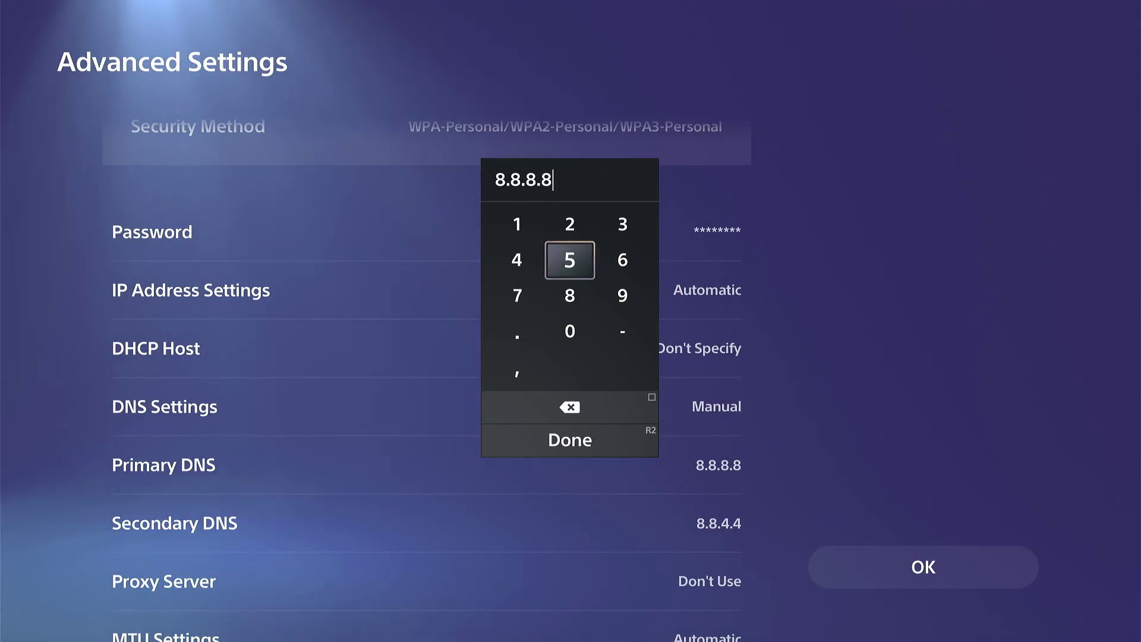
pyautogui.press('Escape')
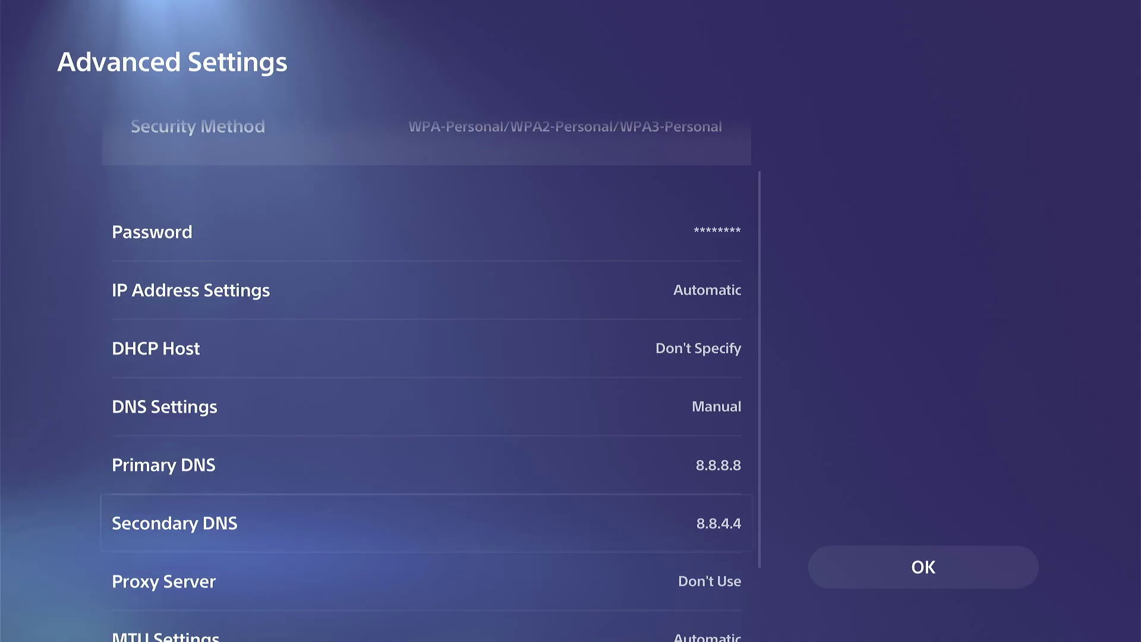
pyautogui.press('Down')
pyautogui.press('Return')
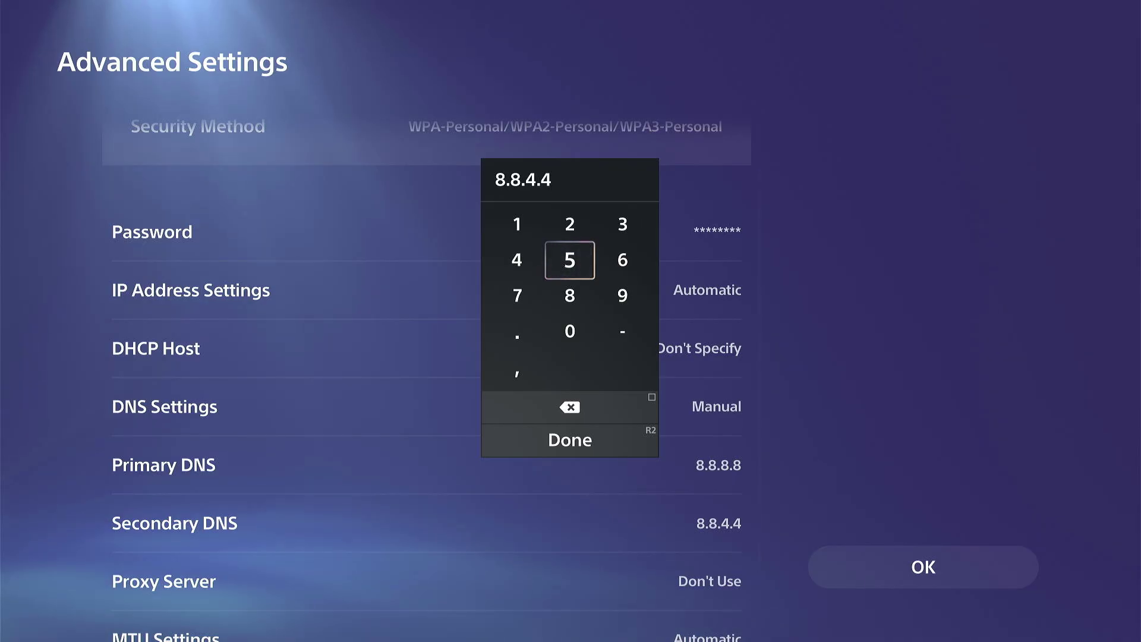
pyautogui.press('Escape')
pyautogui.press('Right')
pyautogui.press('Return')
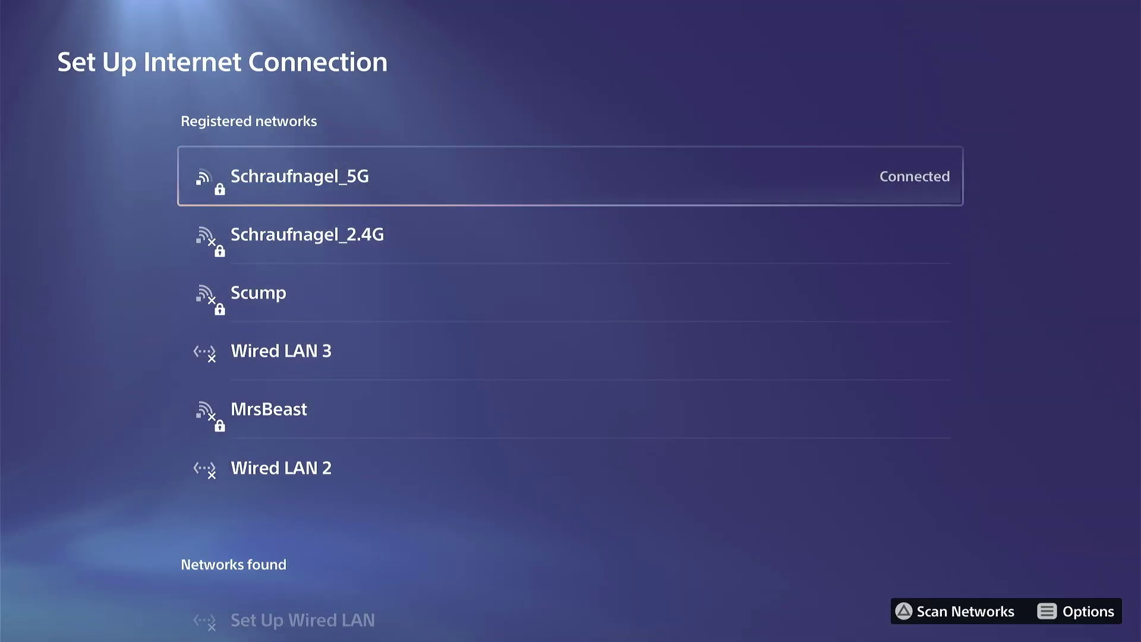
# Return to the Network page's Connection Status and start Test Internet Connection.
pyautogui.press('Escape')
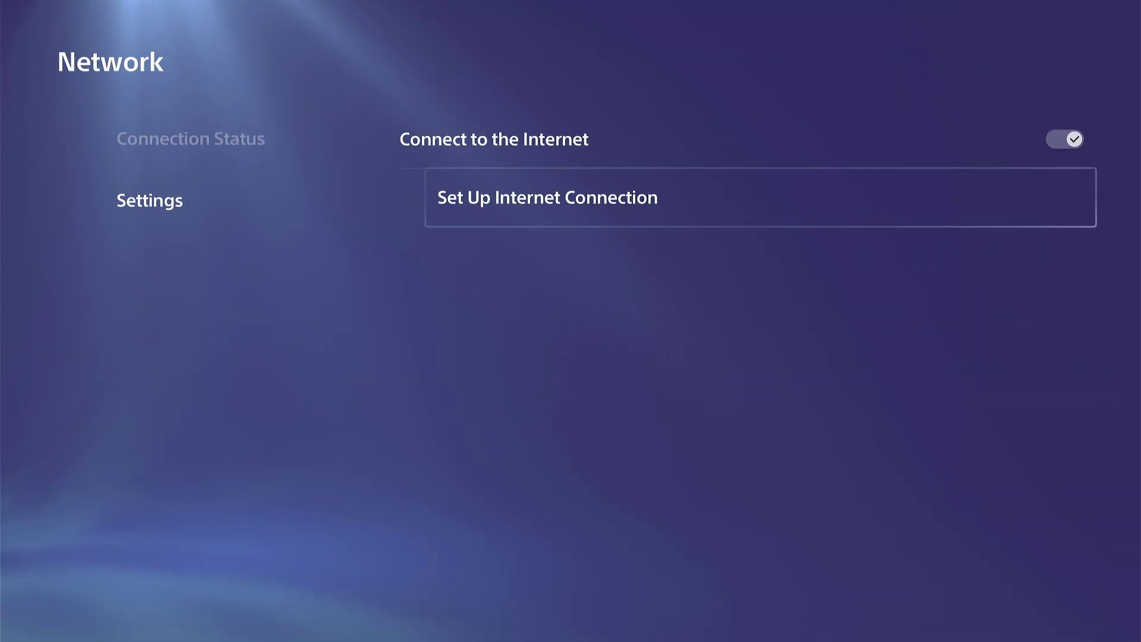
pyautogui.press('Left')
pyautogui.press('Up')
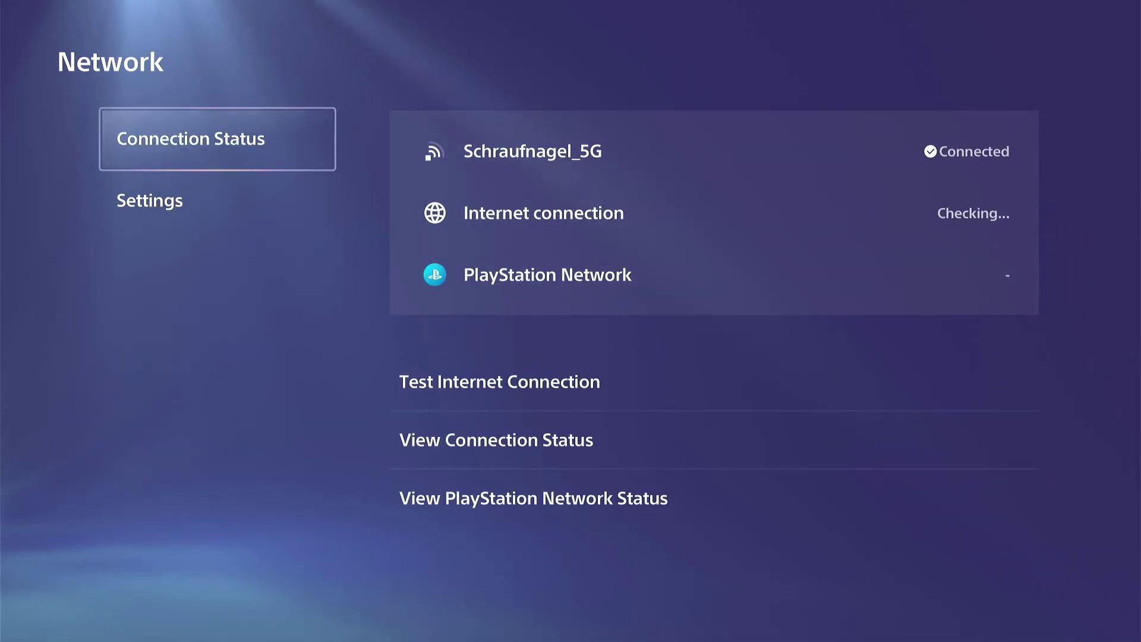
pyautogui.press('Right')
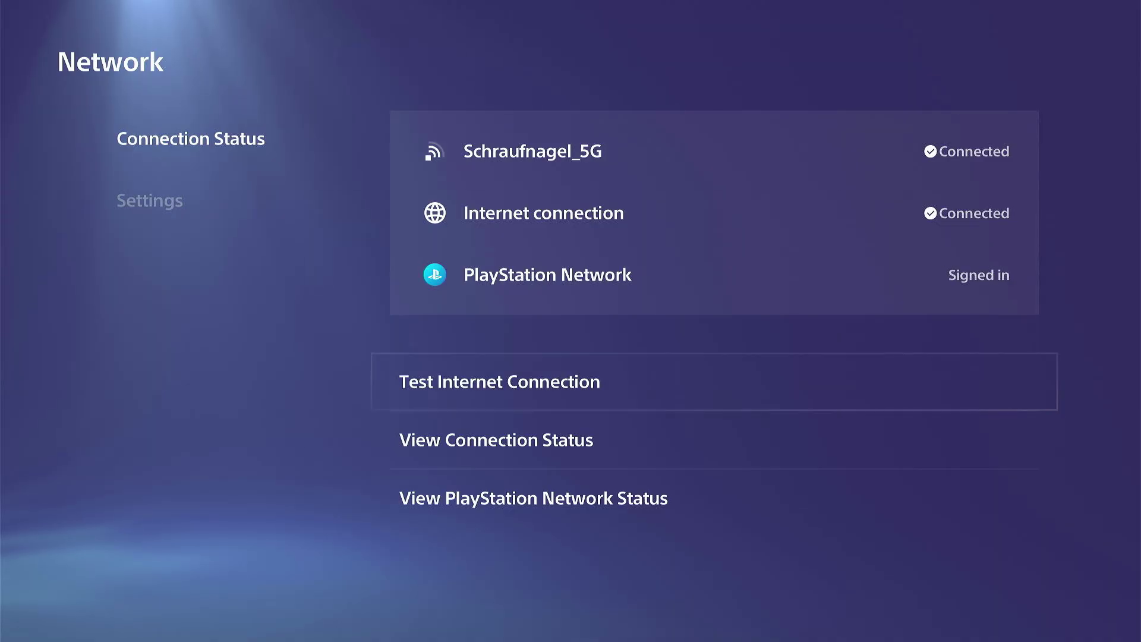
pyautogui.press('Return')
pyautogui.press('Return')
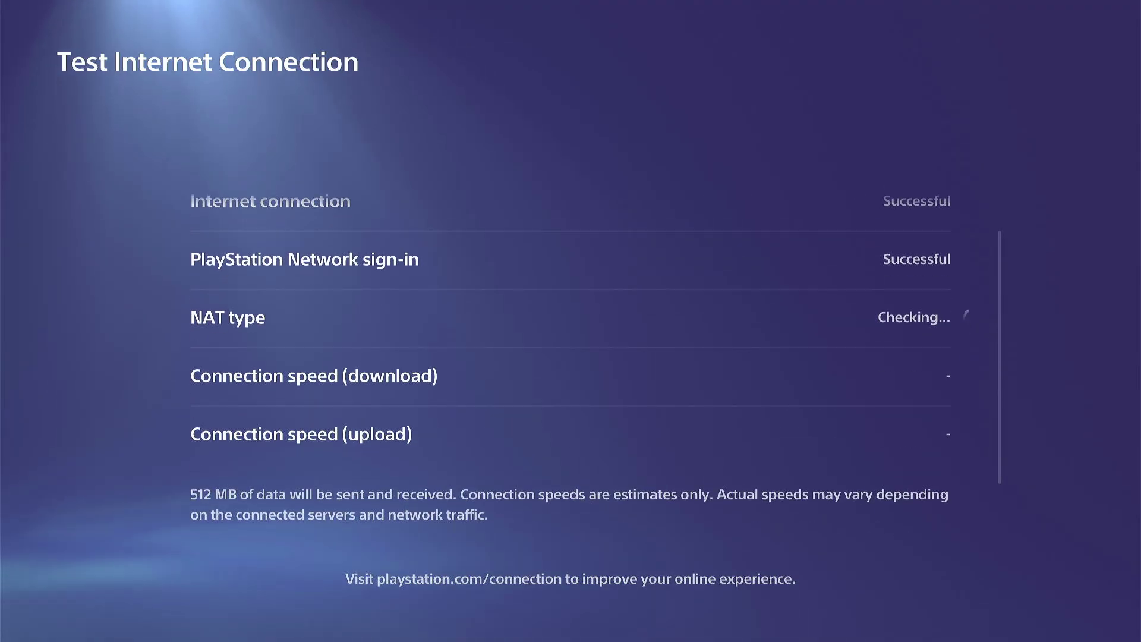
# Magnify and pan across the test results showing NAT Type 2 and 83.7 Mbps download.
pyautogui.press('super+s')
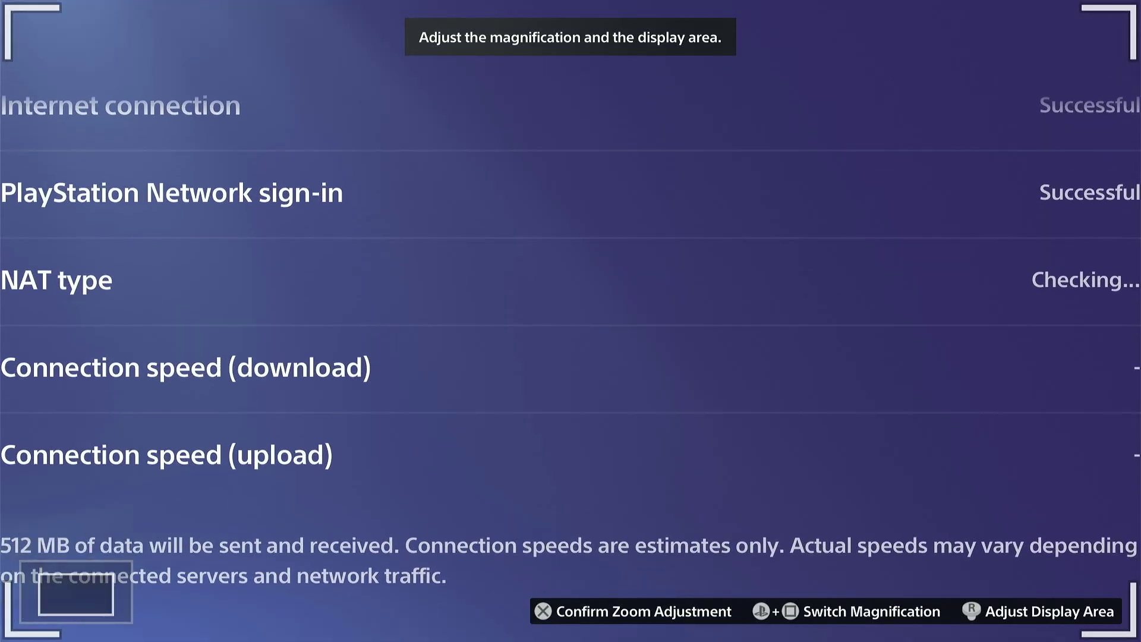
pyautogui.press('Right')
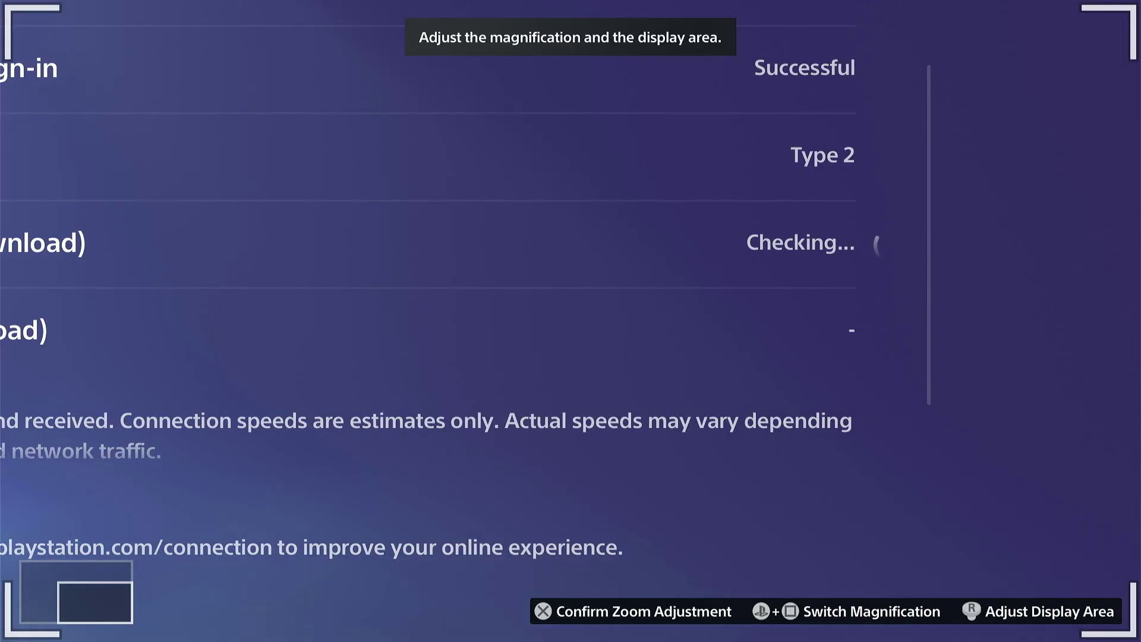
pyautogui.press('Left')
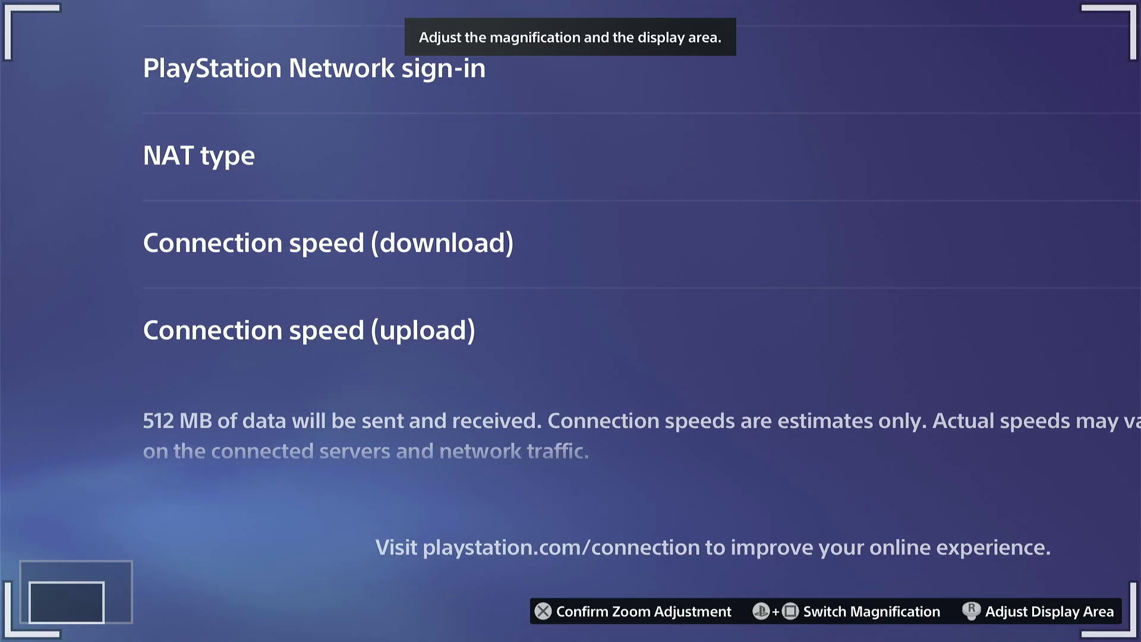
pyautogui.press('Right')
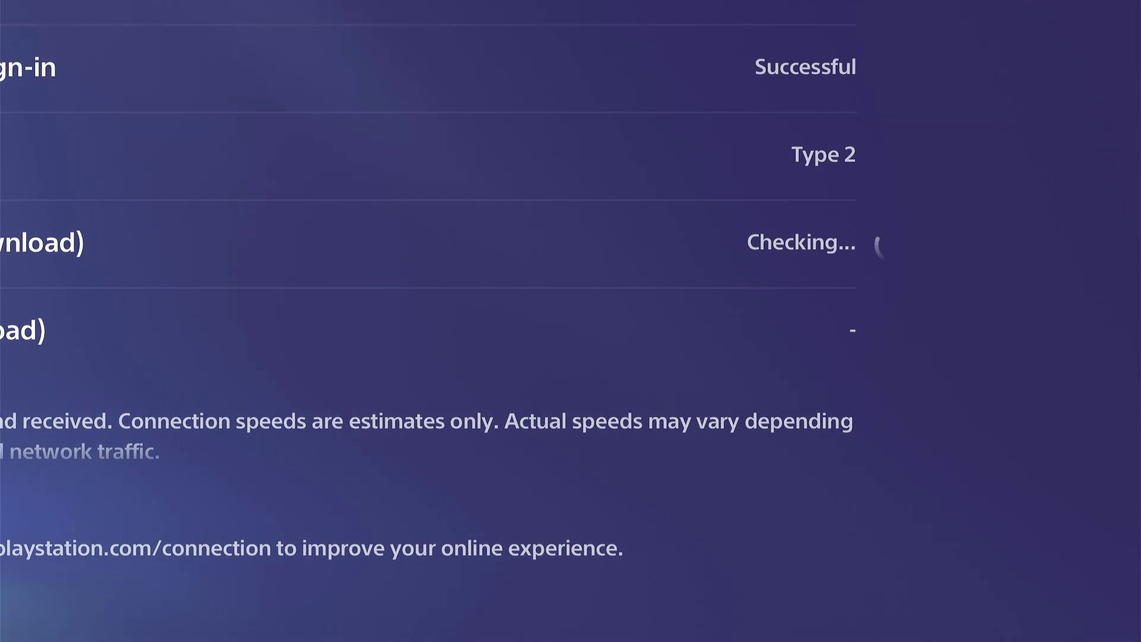
pyautogui.press('Down')
pyautogui.press('Escape')
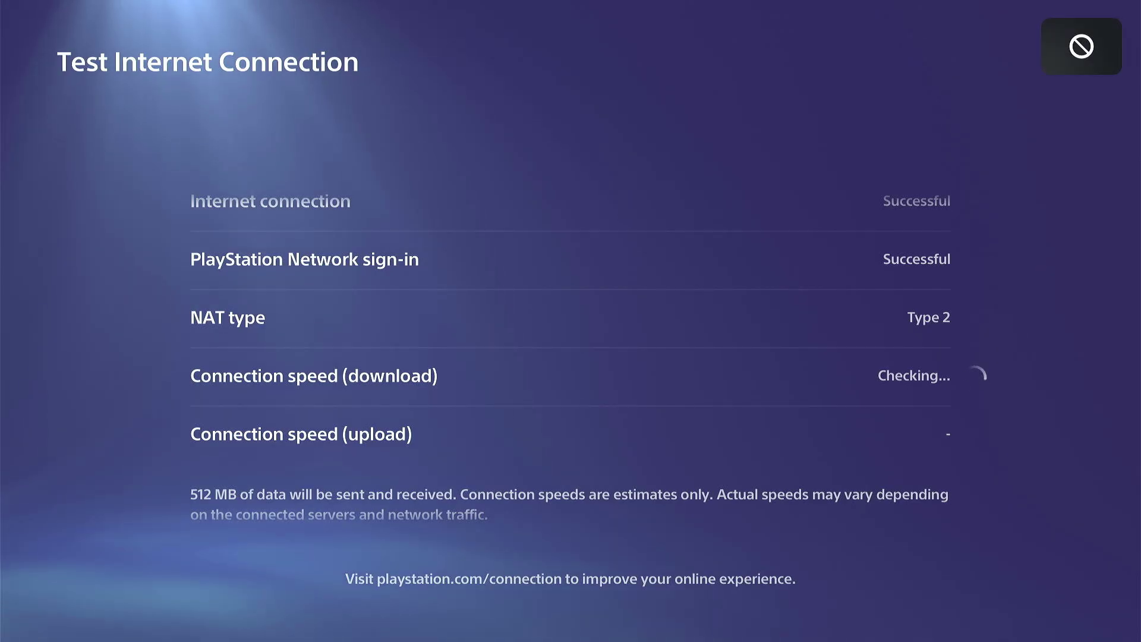
# Recheck the results under magnification, then exit the test back to the Network page.
pyautogui.press('super+s')
pyautogui.hscroll(3, 571, 322)
pyautogui.hscroll(-5, 570, 321)
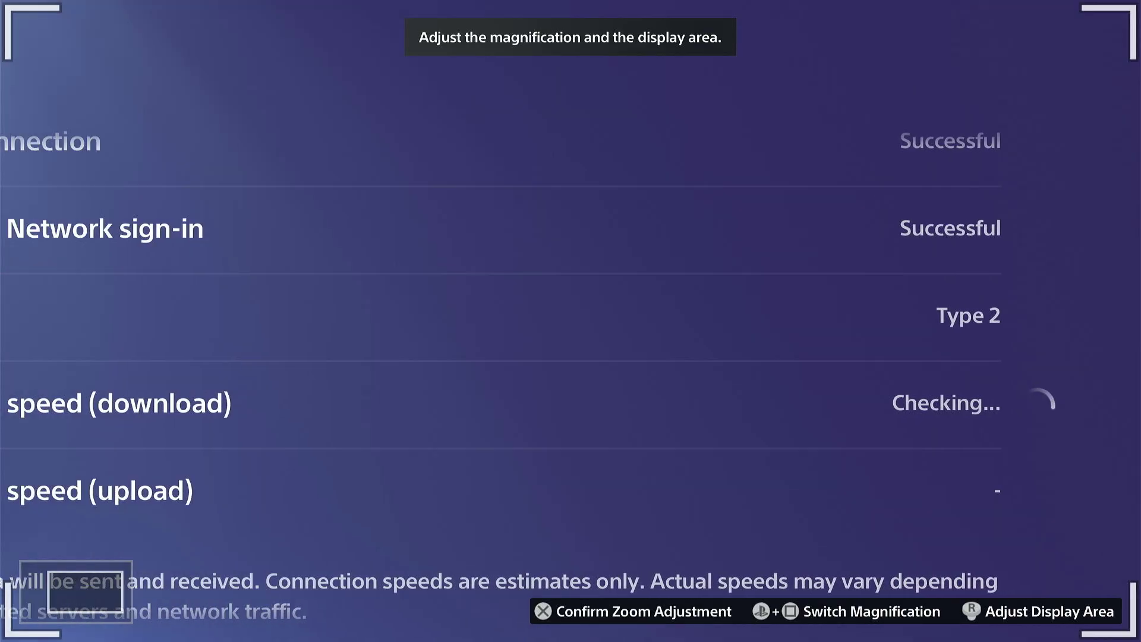
pyautogui.press('Escape')
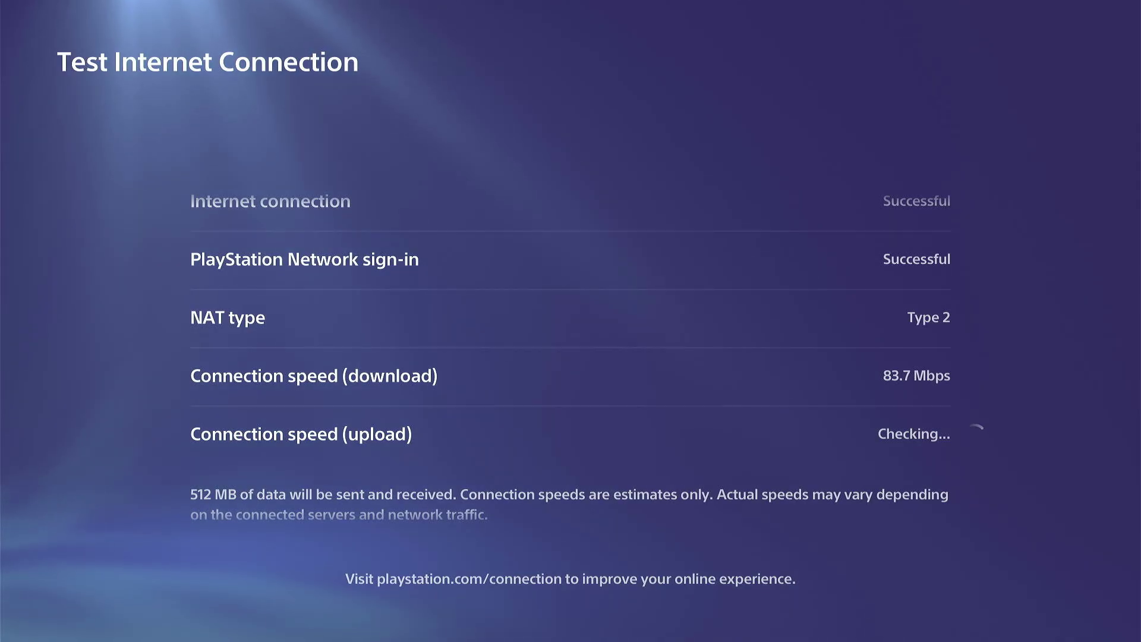
pyautogui.press('Escape')
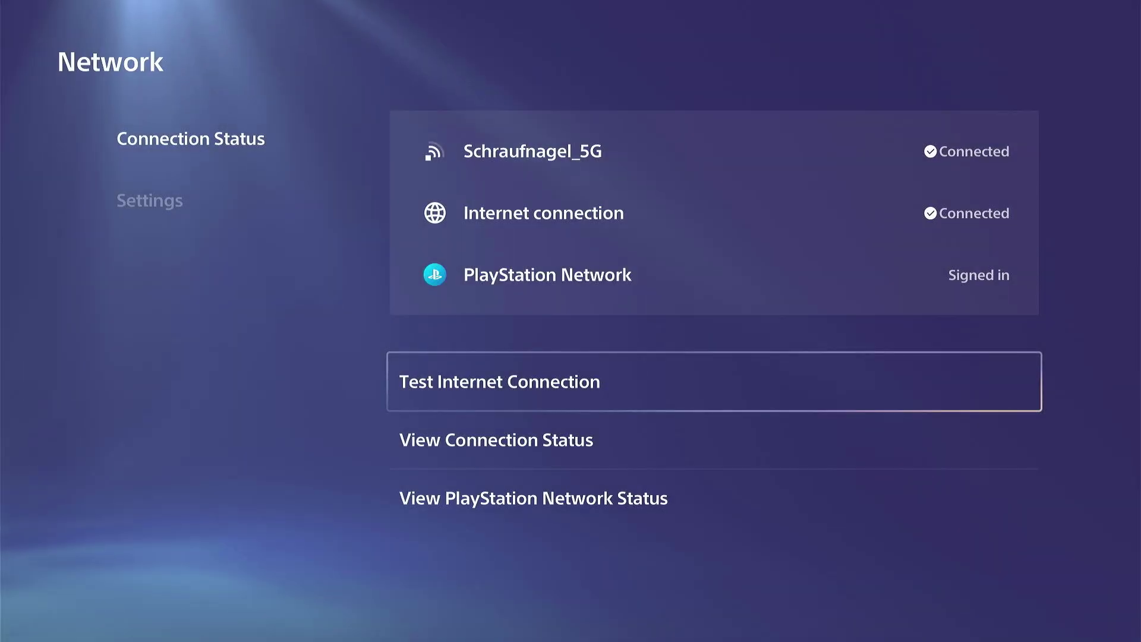
# Back out to Settings and go to Users and Accounts > Other, inspecting it magnified.
pyautogui.press('Left')
pyautogui.press('Escape')
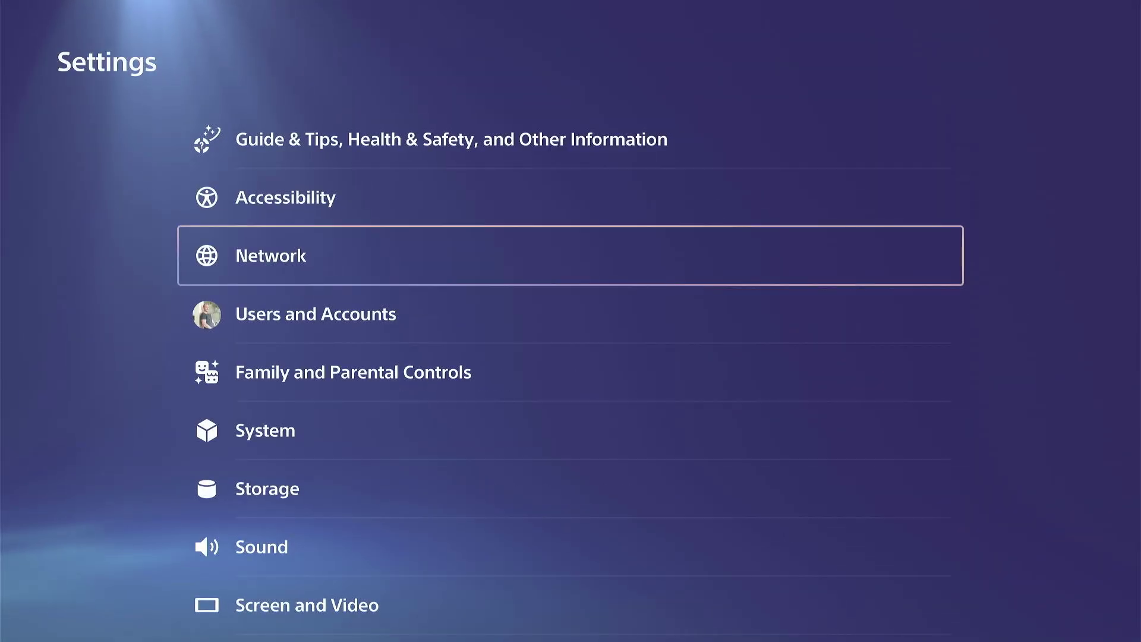
pyautogui.press('Escape')
pyautogui.press('Return')
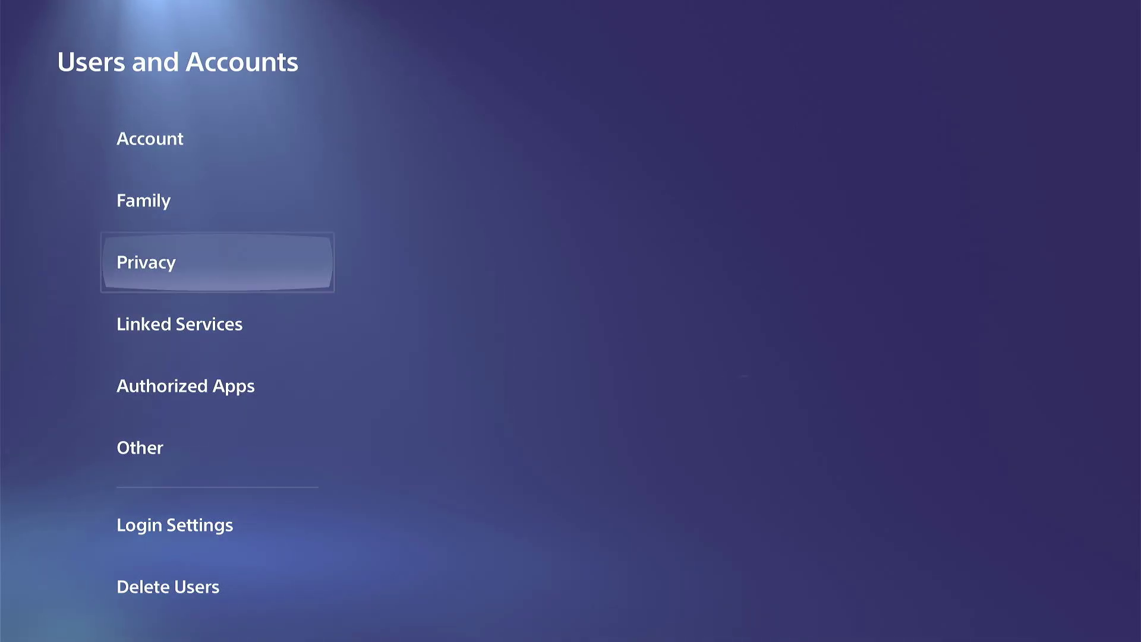
pyautogui.press('Right')
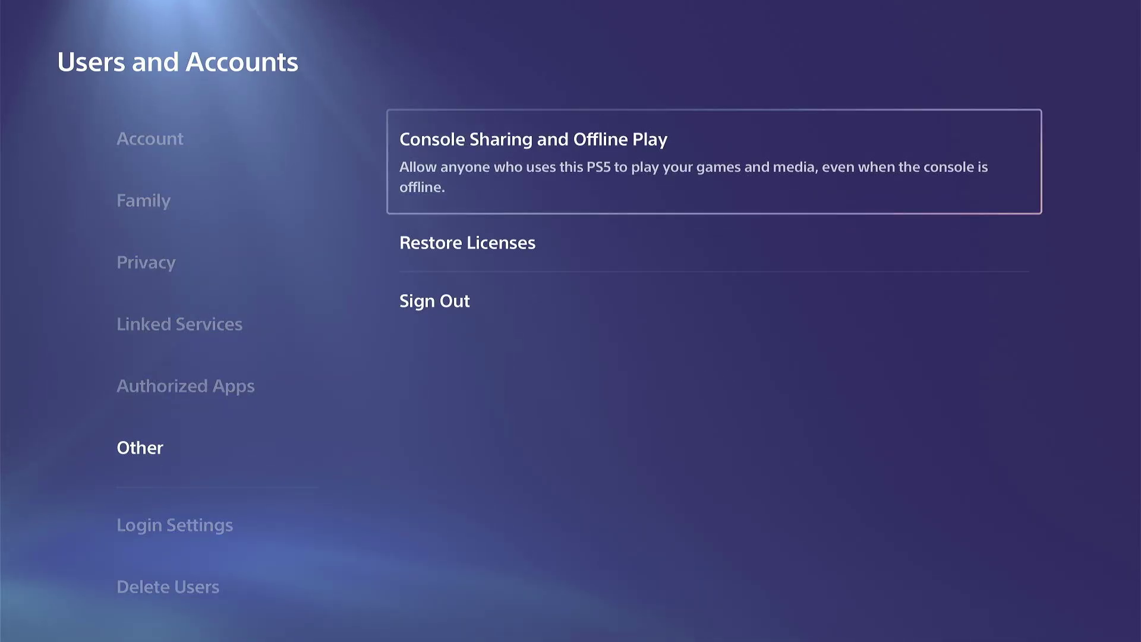
pyautogui.press('Down')
pyautogui.press('Down')
pyautogui.press('super+s')
pyautogui.press('Left')
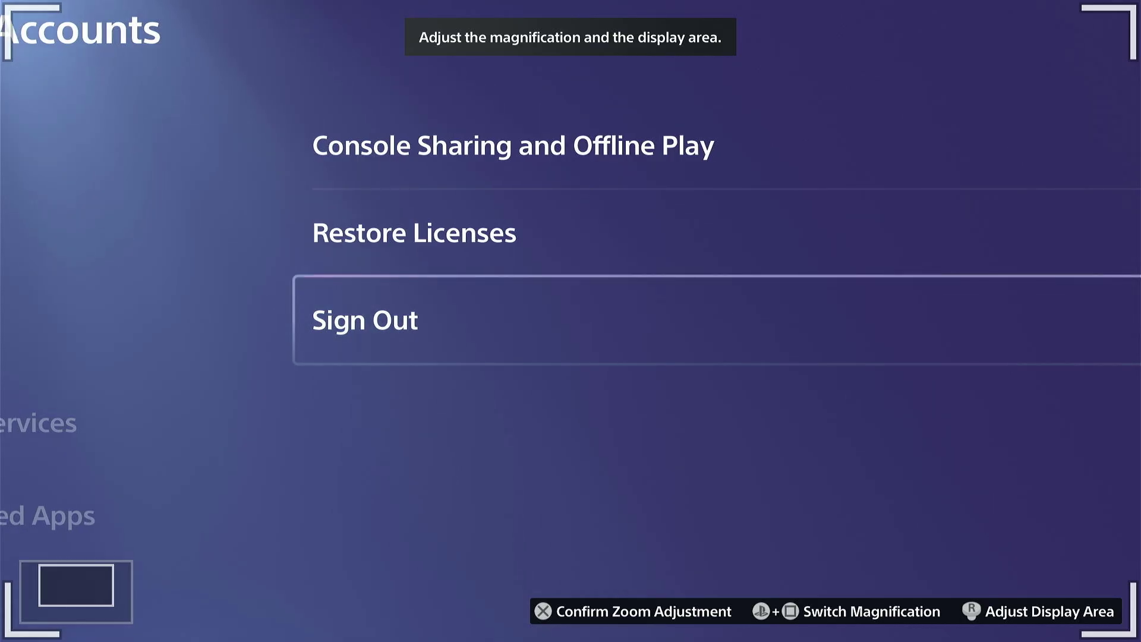
pyautogui.press('Return')
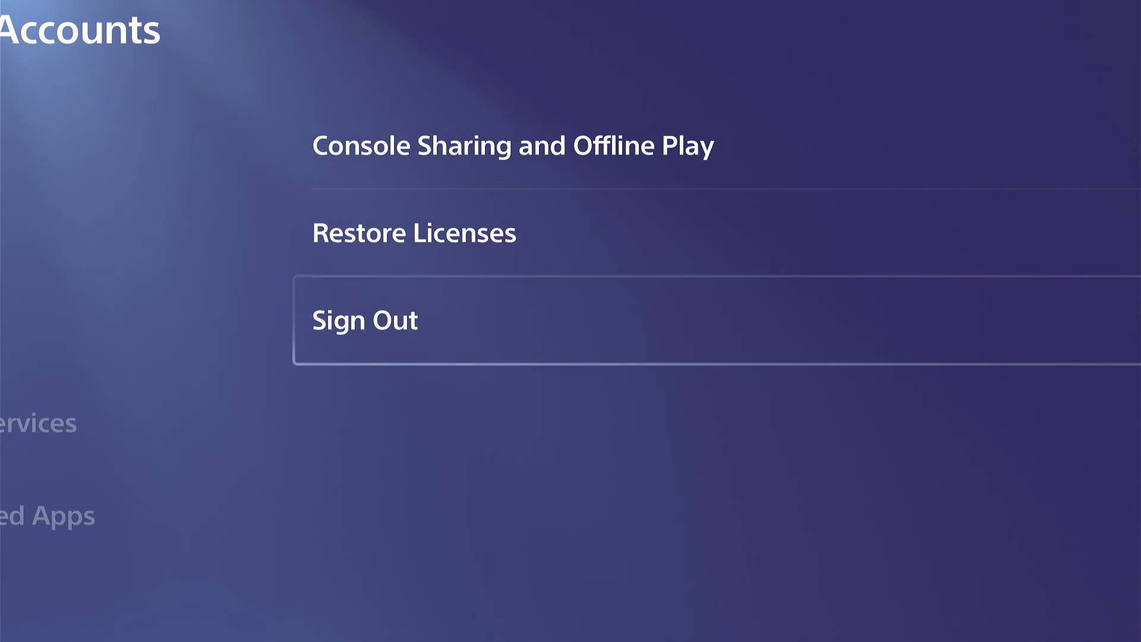
pyautogui.press('Escape')
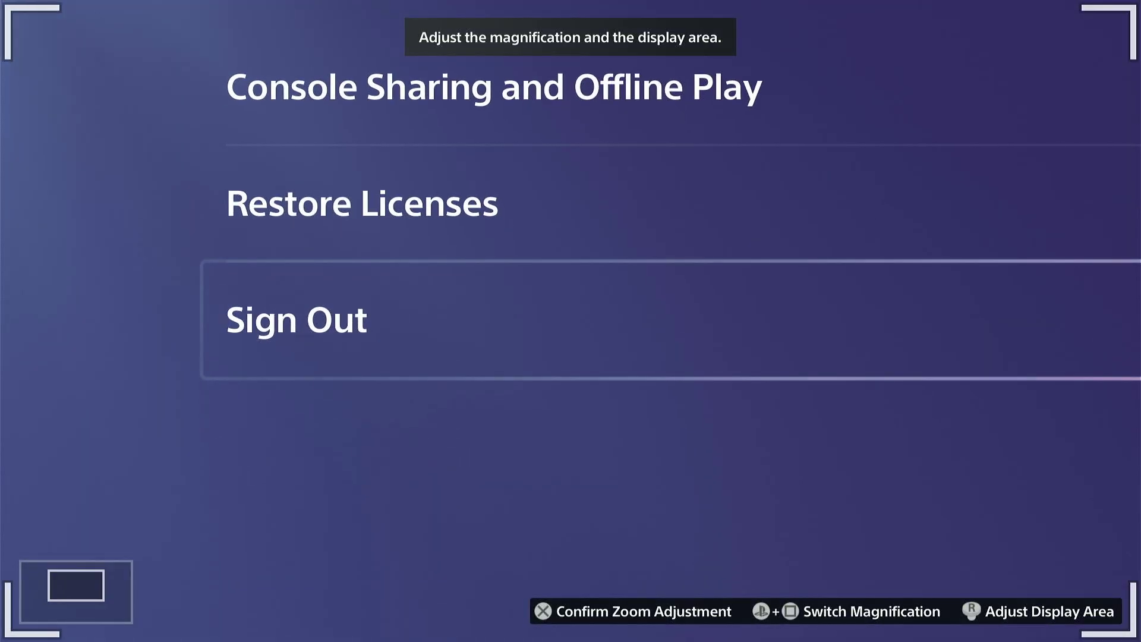
# Open Console Sharing and Offline Play and choose Enable in the confirmation dialog.
pyautogui.press('Up')
pyautogui.press('Up')
pyautogui.press('Return')
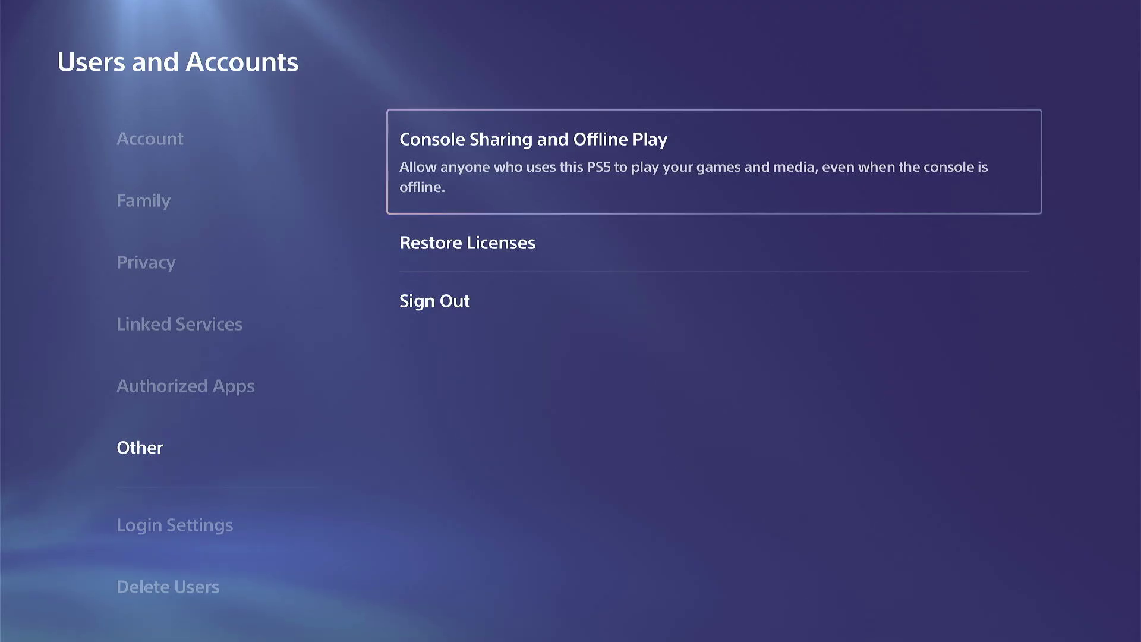
pyautogui.press('Right')
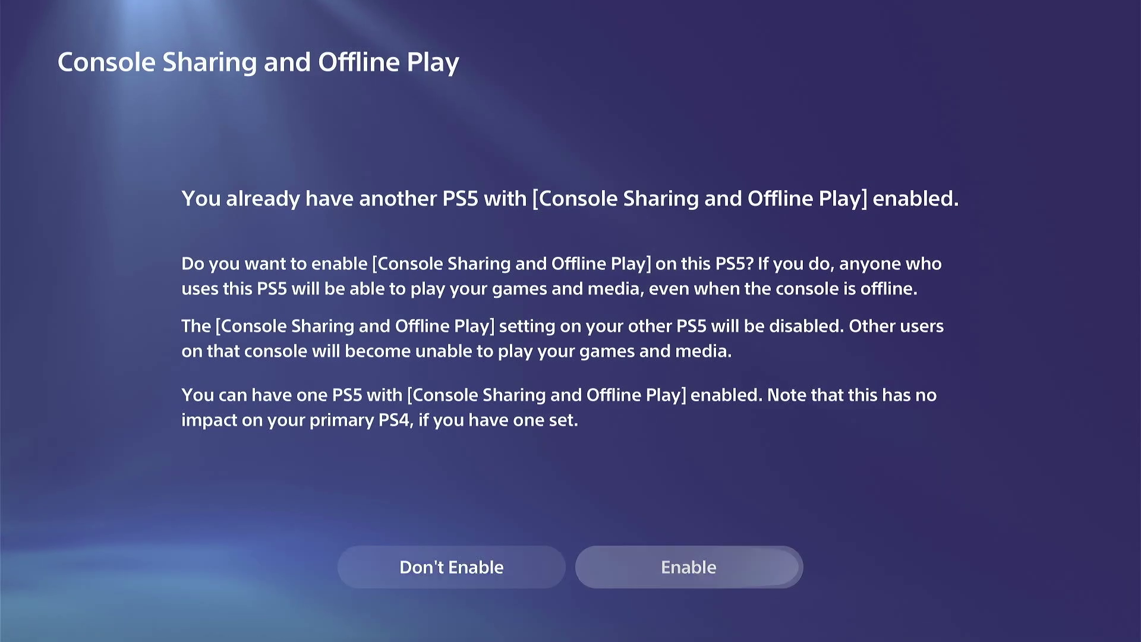
pyautogui.press('super+s')
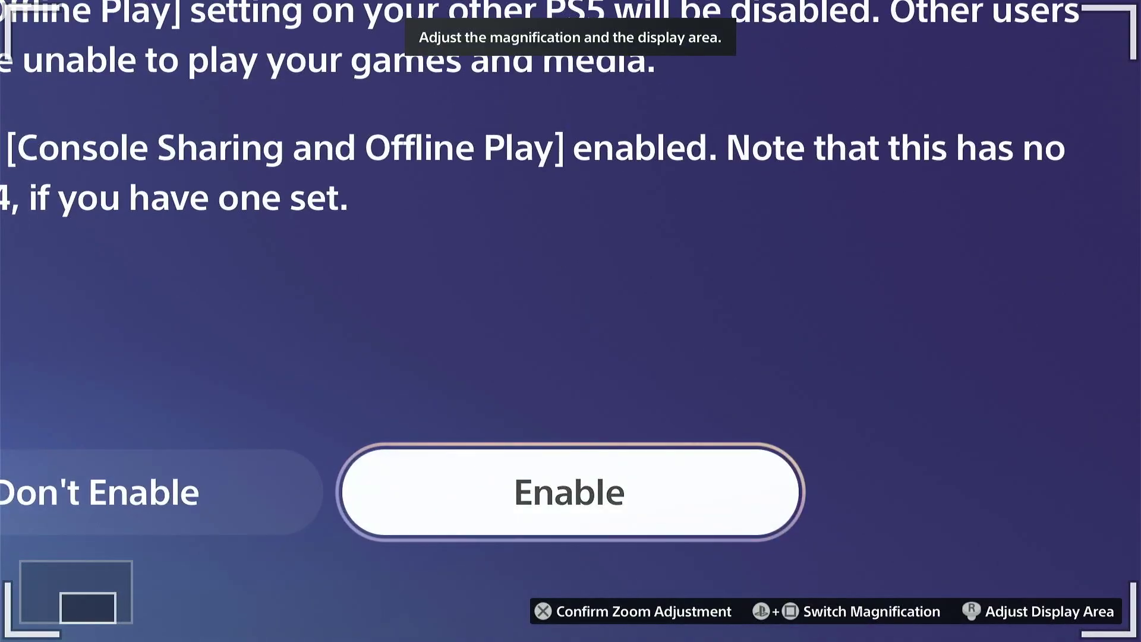
pyautogui.press('super+s')
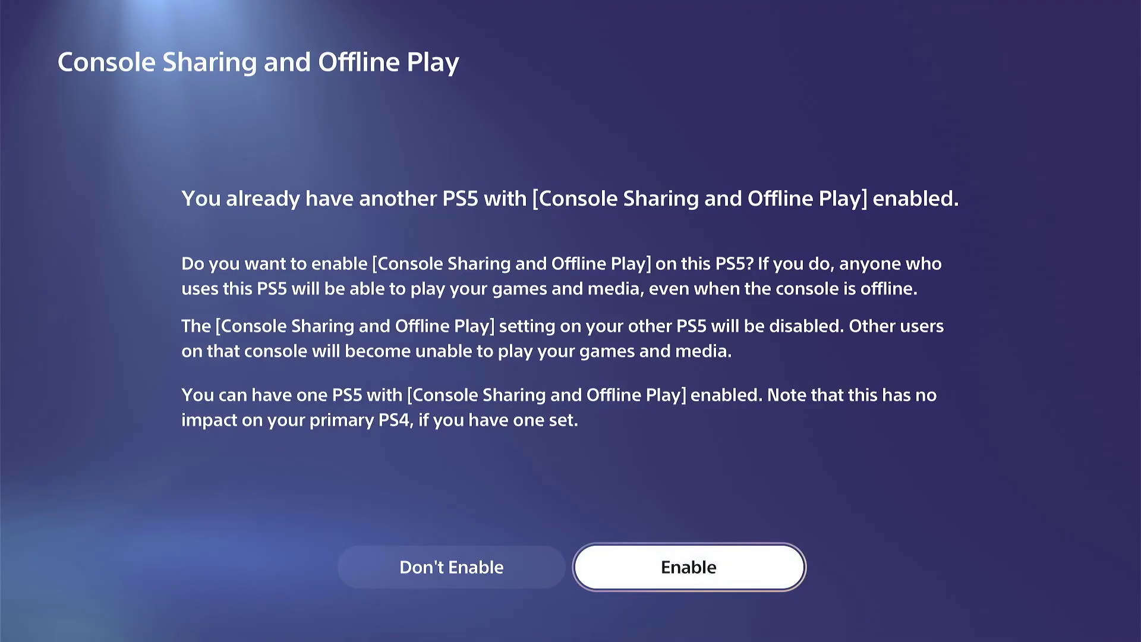
pyautogui.press('Return')
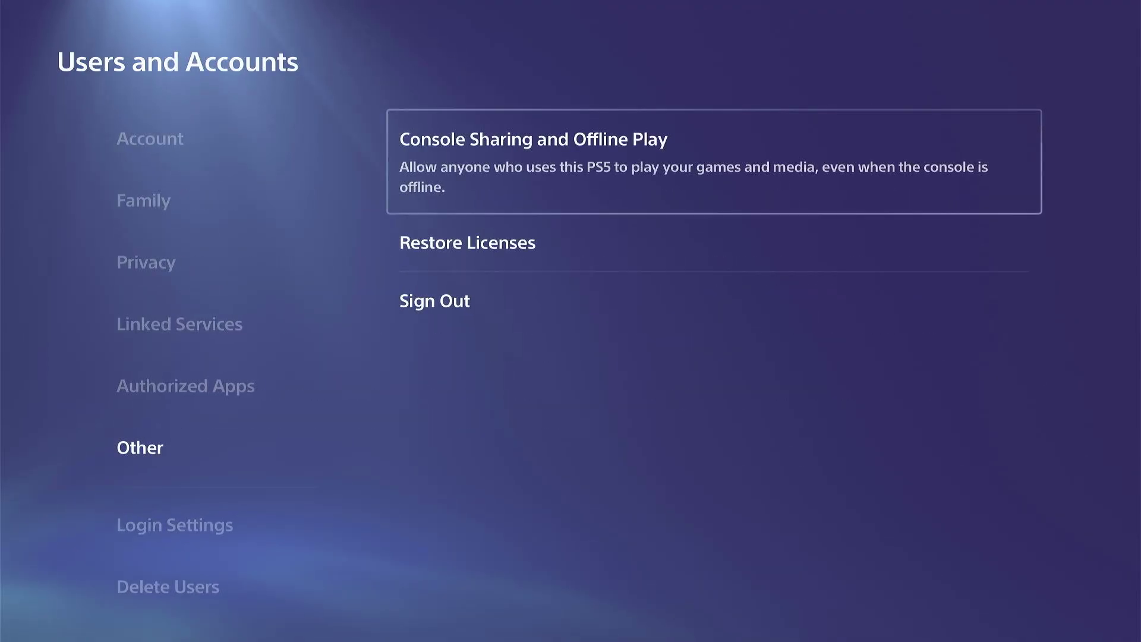
pyautogui.press('Left')
# Return to the main Settings list and open the Power menu from Control Center.
pyautogui.press('Up')
pyautogui.press('Up')
pyautogui.press('Up')
pyautogui.press('Up')
pyautogui.press('Up')
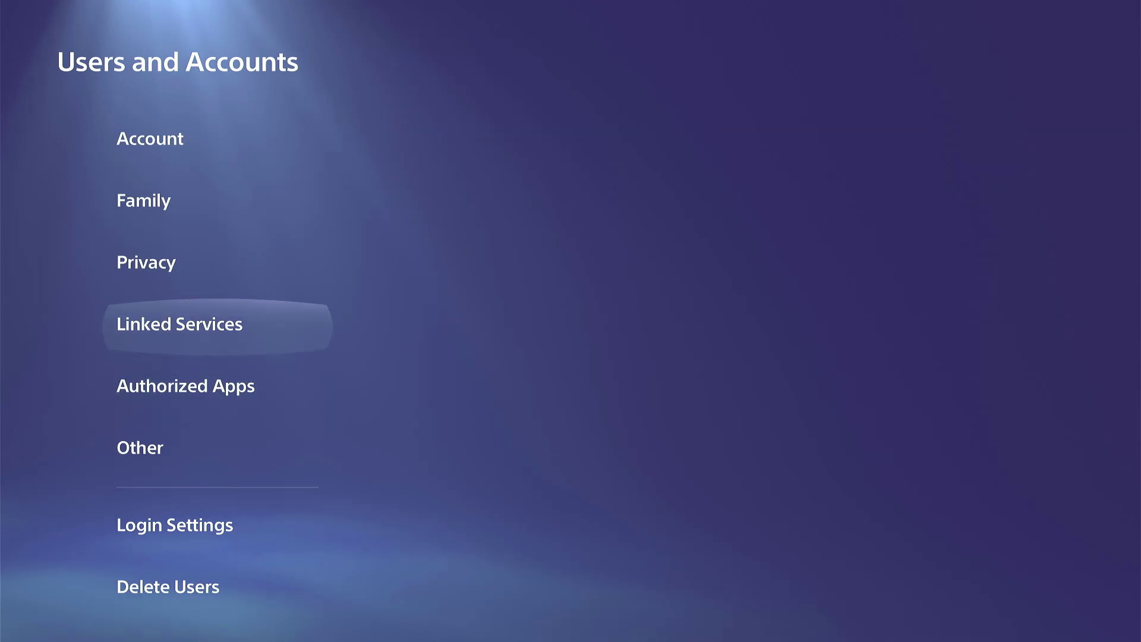
pyautogui.press('Escape')
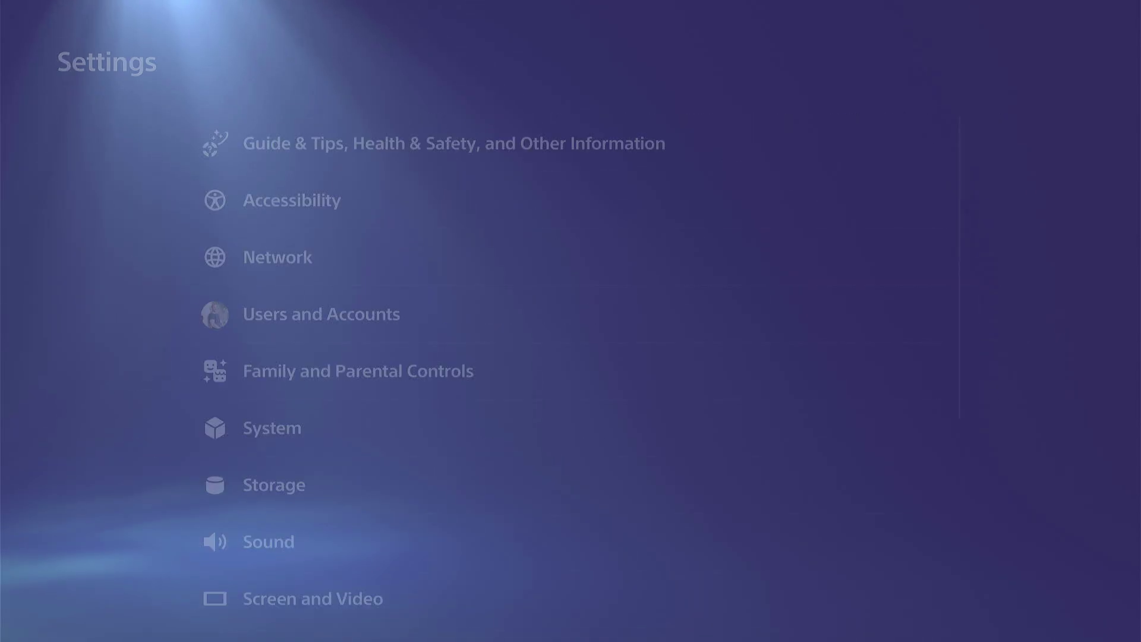
pyautogui.press('super')
pyautogui.press('Down')
pyautogui.press('Right')
pyautogui.press('Right')
pyautogui.press('Right')
pyautogui.press('Right')
pyautogui.press('Right')
pyautogui.press('Right')
pyautogui.press('Right')
pyautogui.press('Right')
pyautogui.press('Right')
pyautogui.press('Right')
pyautogui.press('Right')
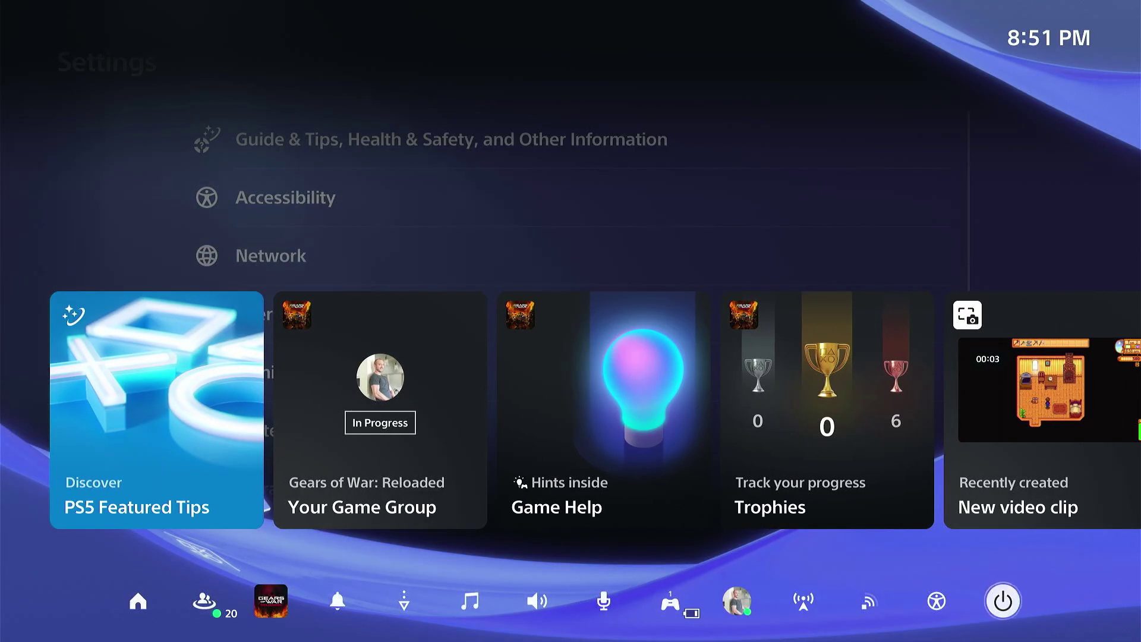
pyautogui.press('Return')
# Magnify the Power menu options with the screen zoom, then restore normal view size.
pyautogui.press('super+s')
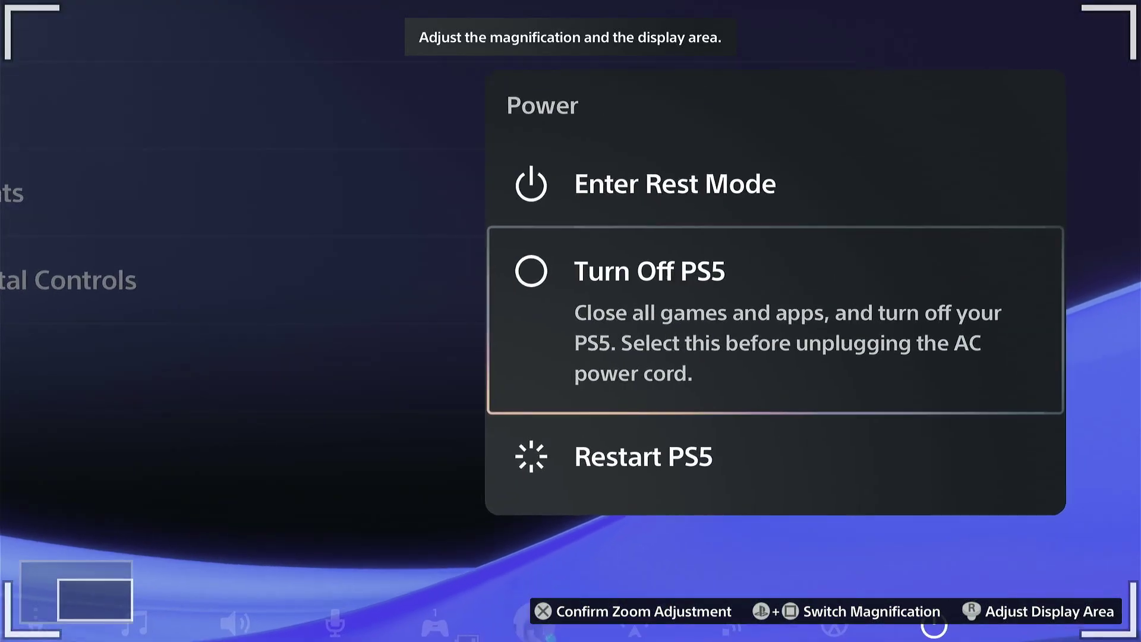
pyautogui.press('Escape')
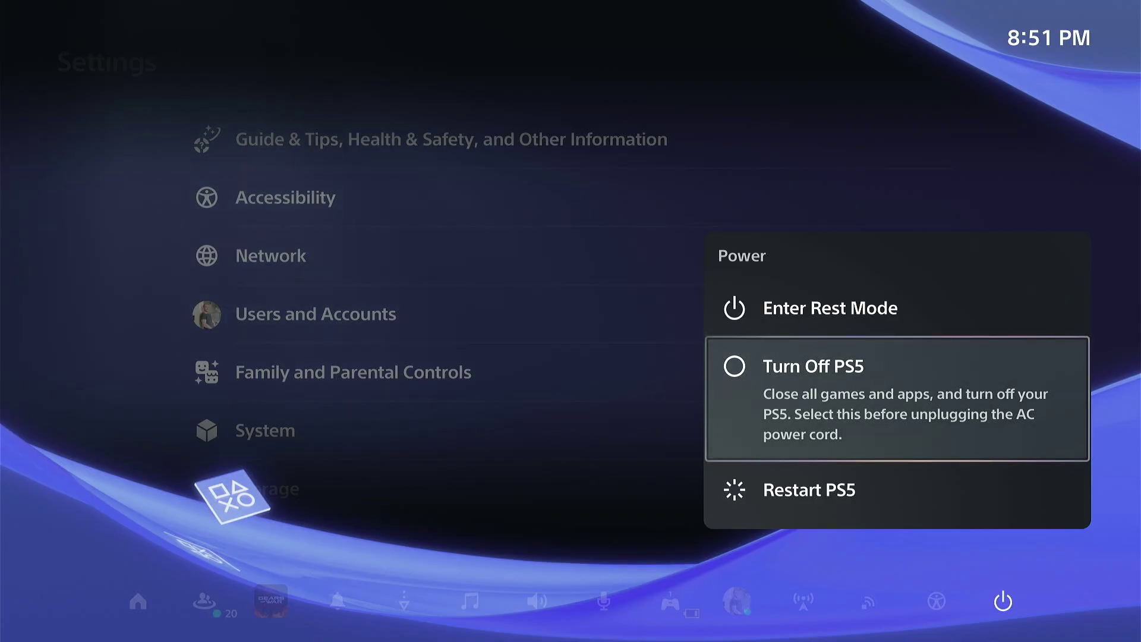
pyautogui.press('super+s')
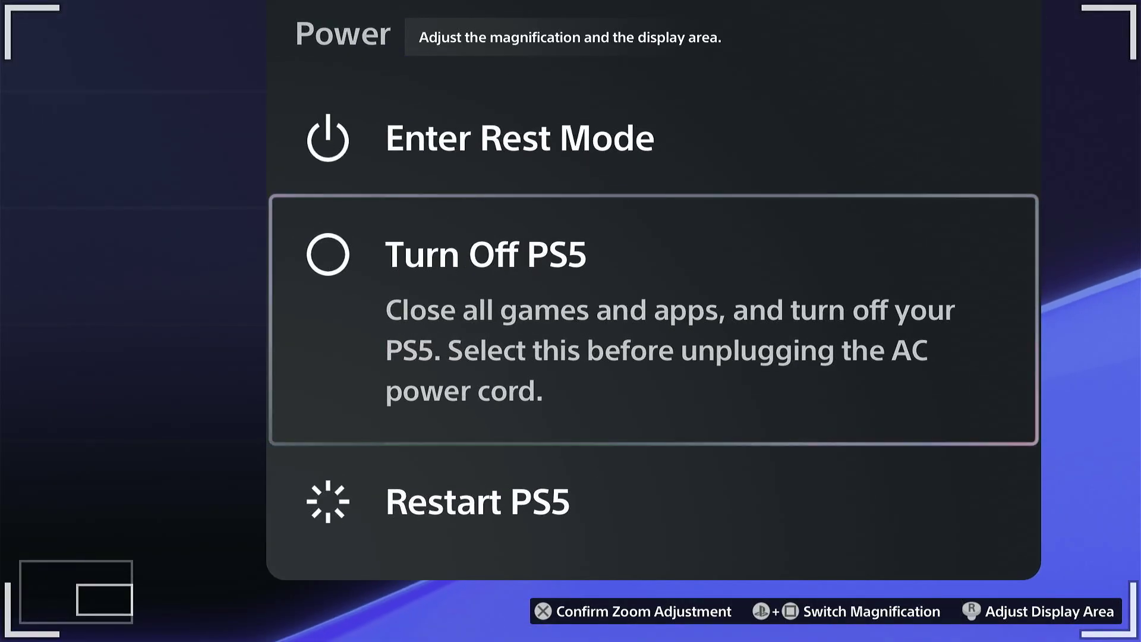
pyautogui.press('Return')
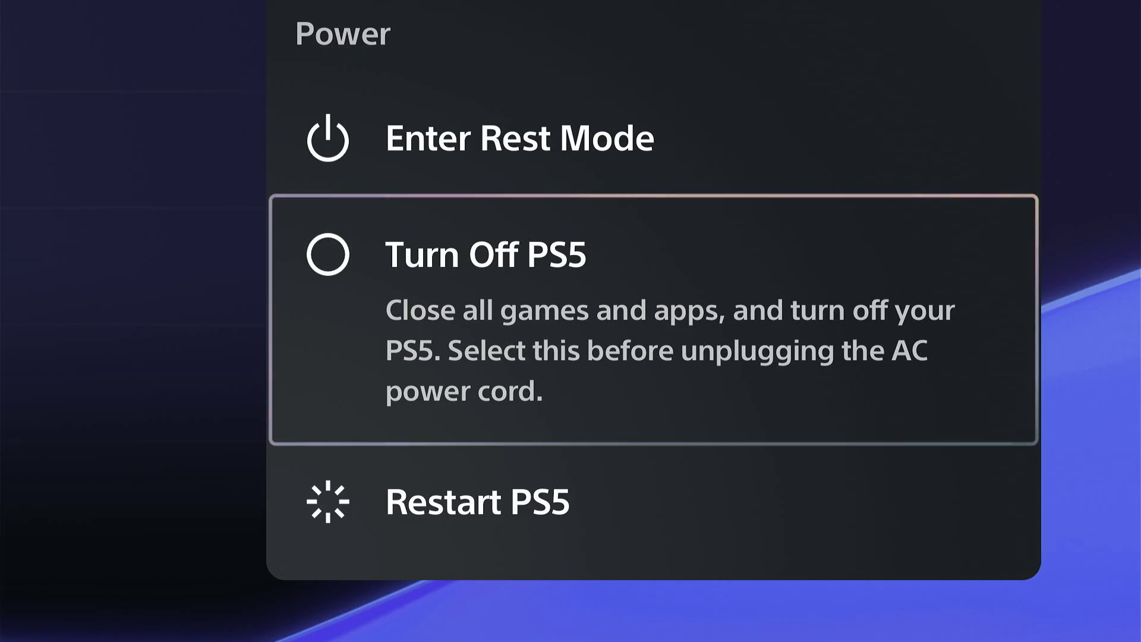
pyautogui.press('super+s')
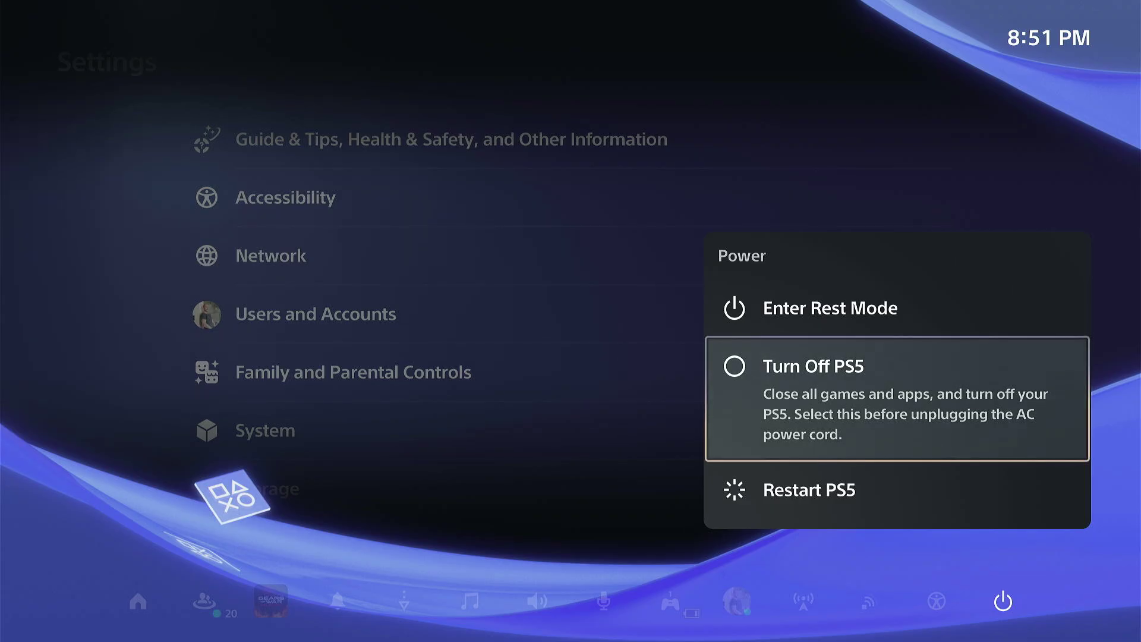
# Close the Power menu without action and show the Wi-Fi and internet status panel.
pyautogui.press('Escape')
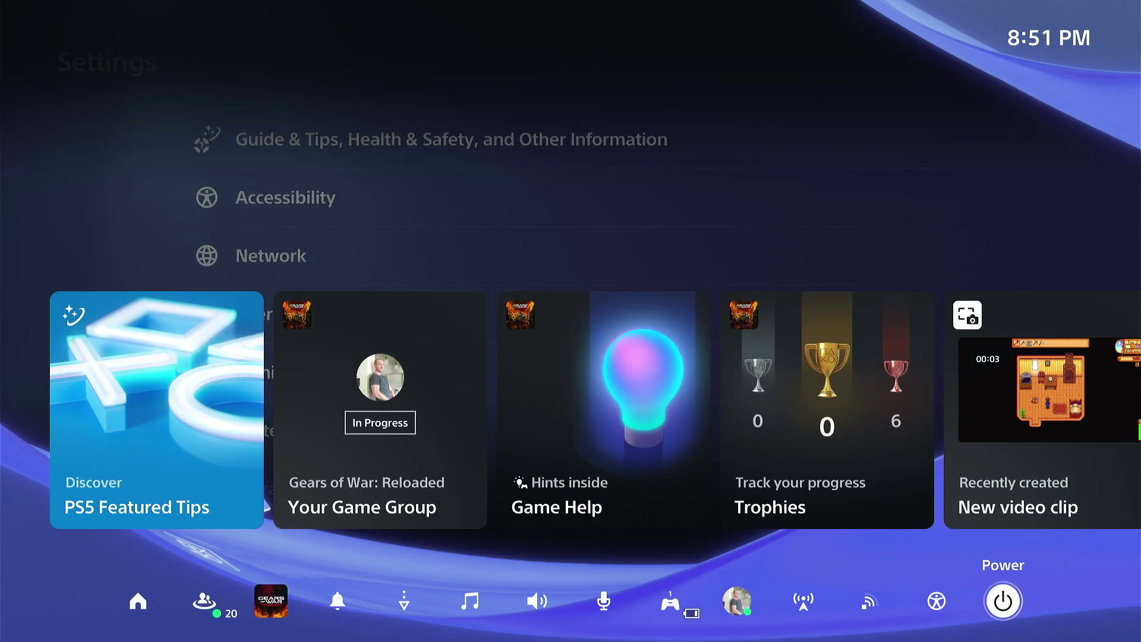
pyautogui.press('Escape')
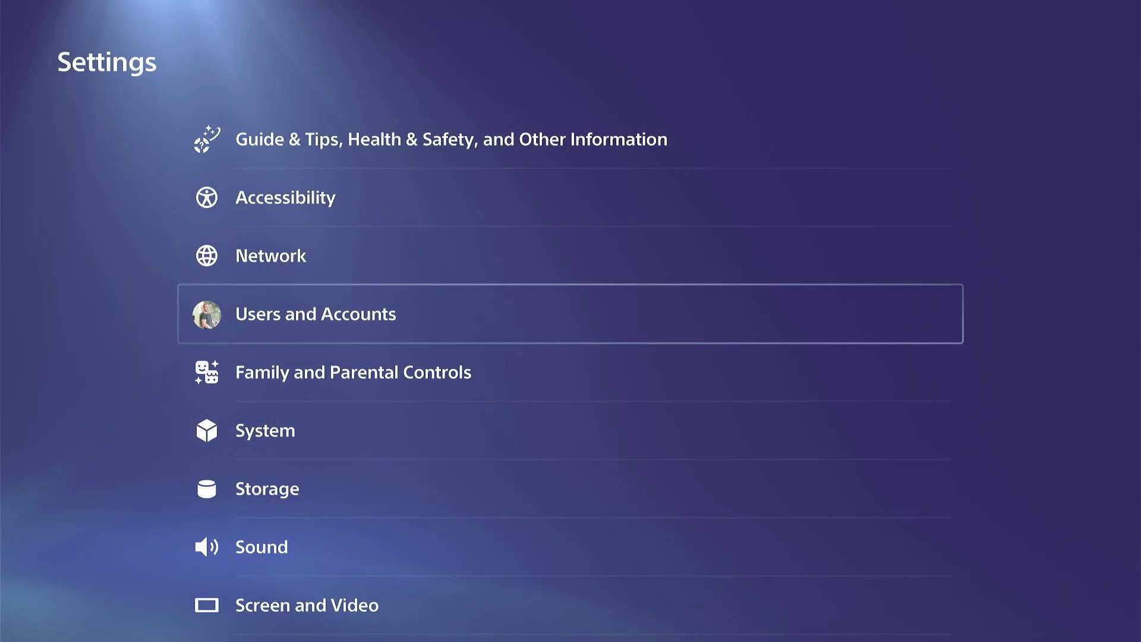
pyautogui.press('super')
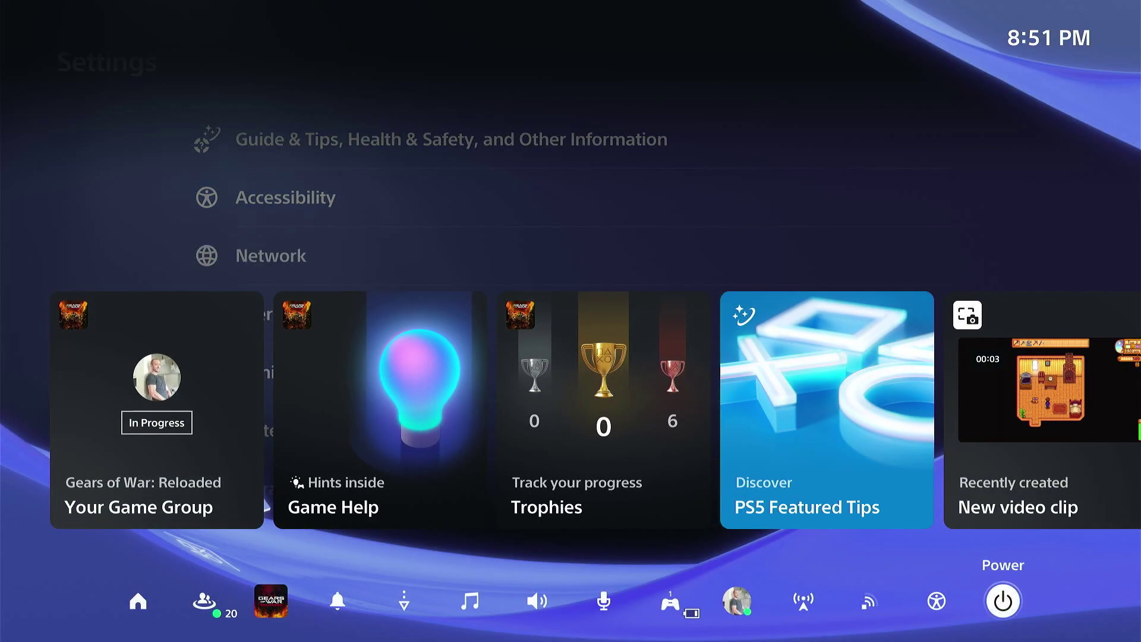
pyautogui.press('Left')
pyautogui.press('Left')
pyautogui.press('Left')
pyautogui.press('Right')
pyautogui.press('Return')
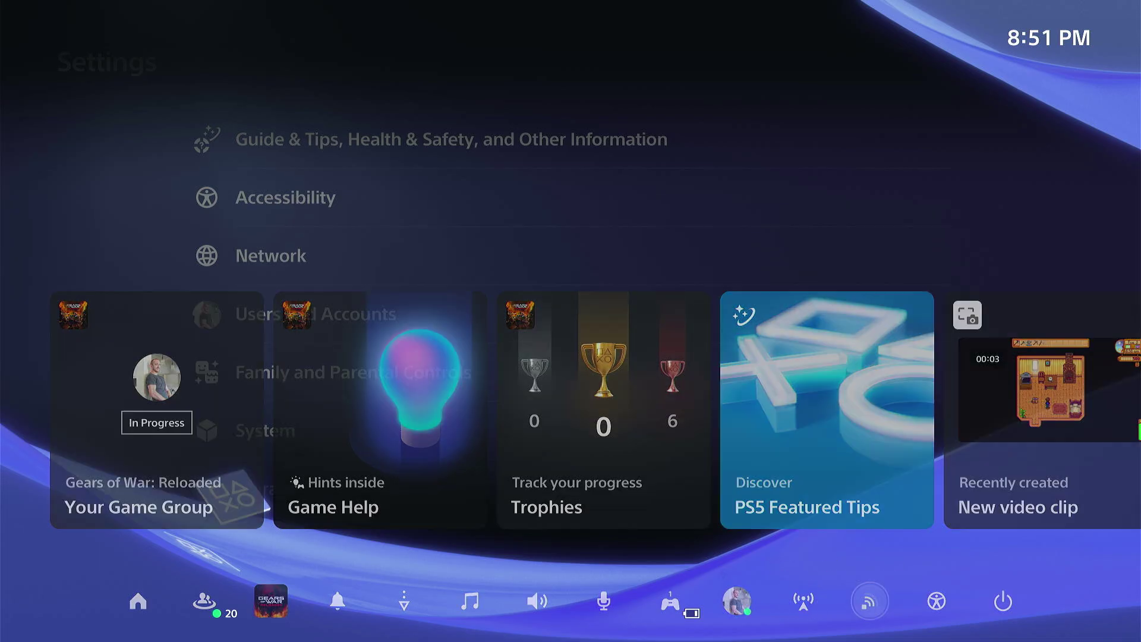
# Dismiss the network status panel and bring up the Broadcast panel.
pyautogui.press('Escape')
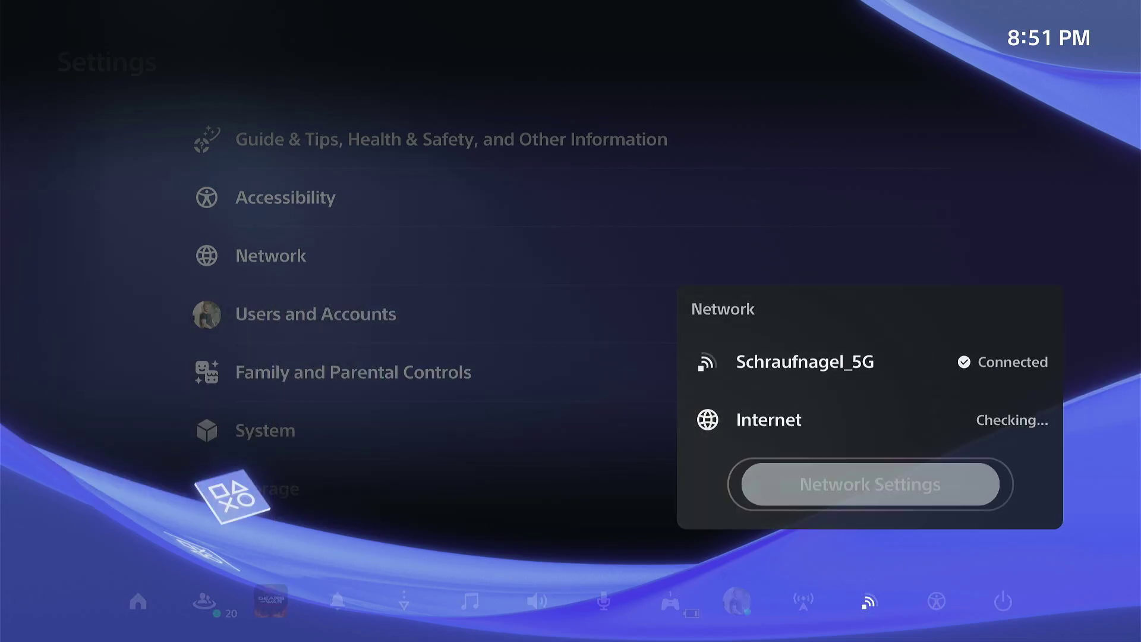
pyautogui.press('Left')
pyautogui.press('Return')
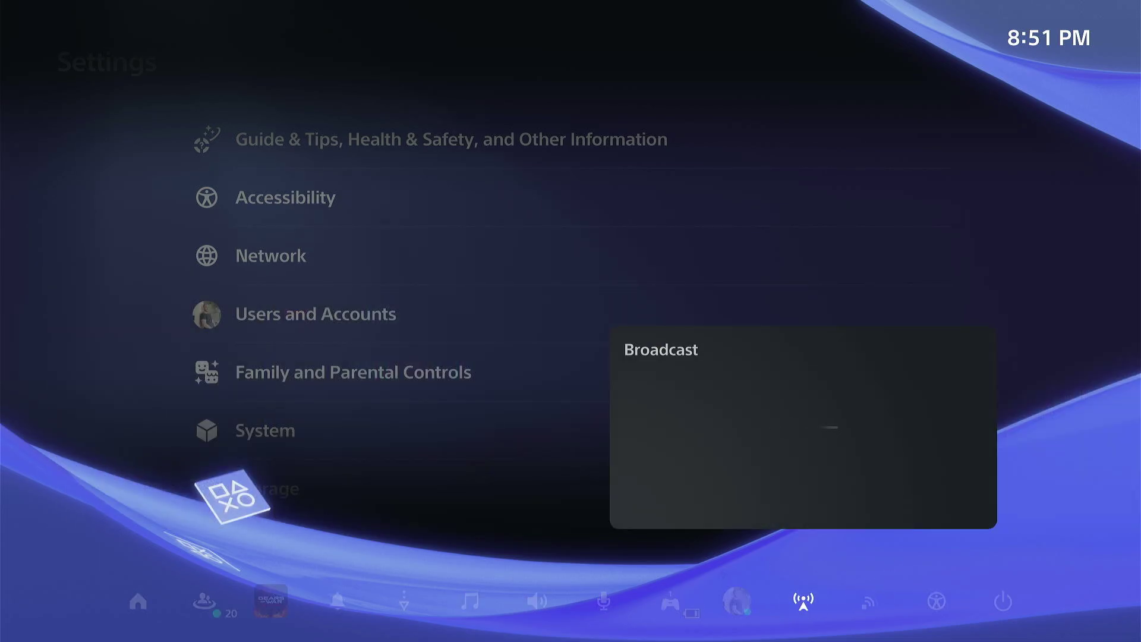